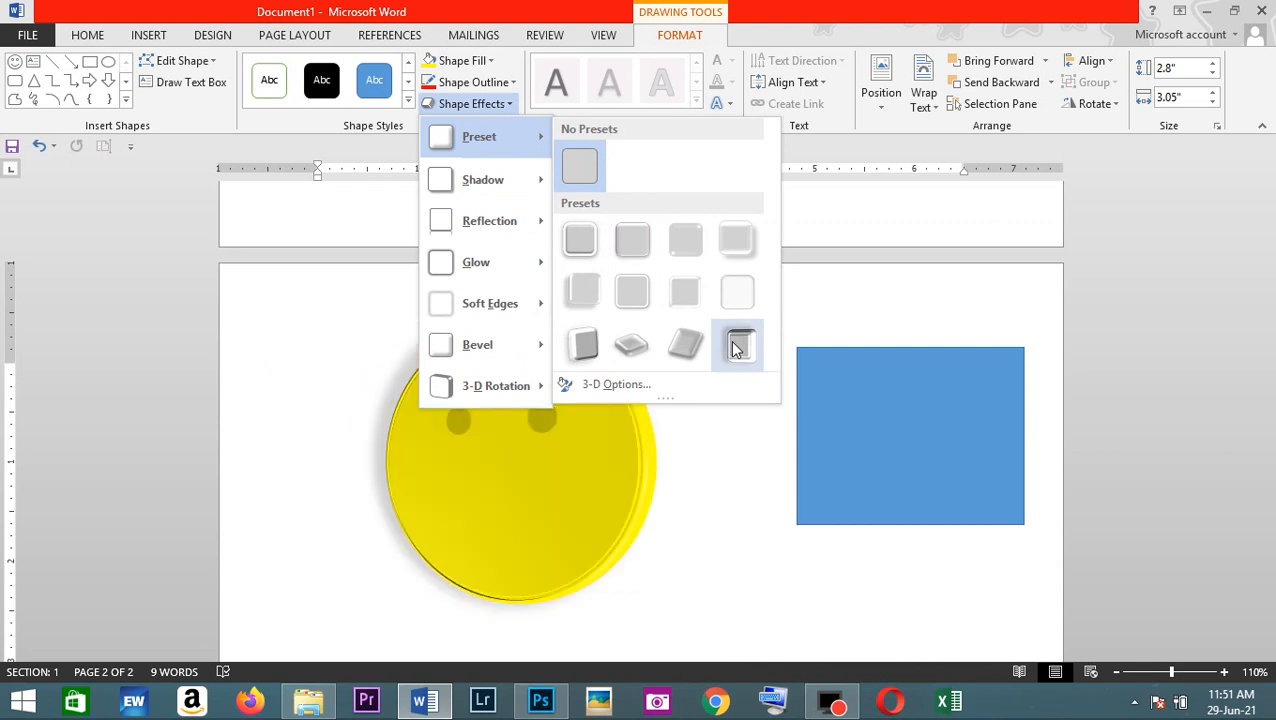
- Apply the flat, tilted 3-D preset from the last preset row to the yellow smiley face, leaving it deselected
{"action": "left_click", "coordinate": [618, 355]}
{"action": "left_click", "coordinate": [668, 520]}
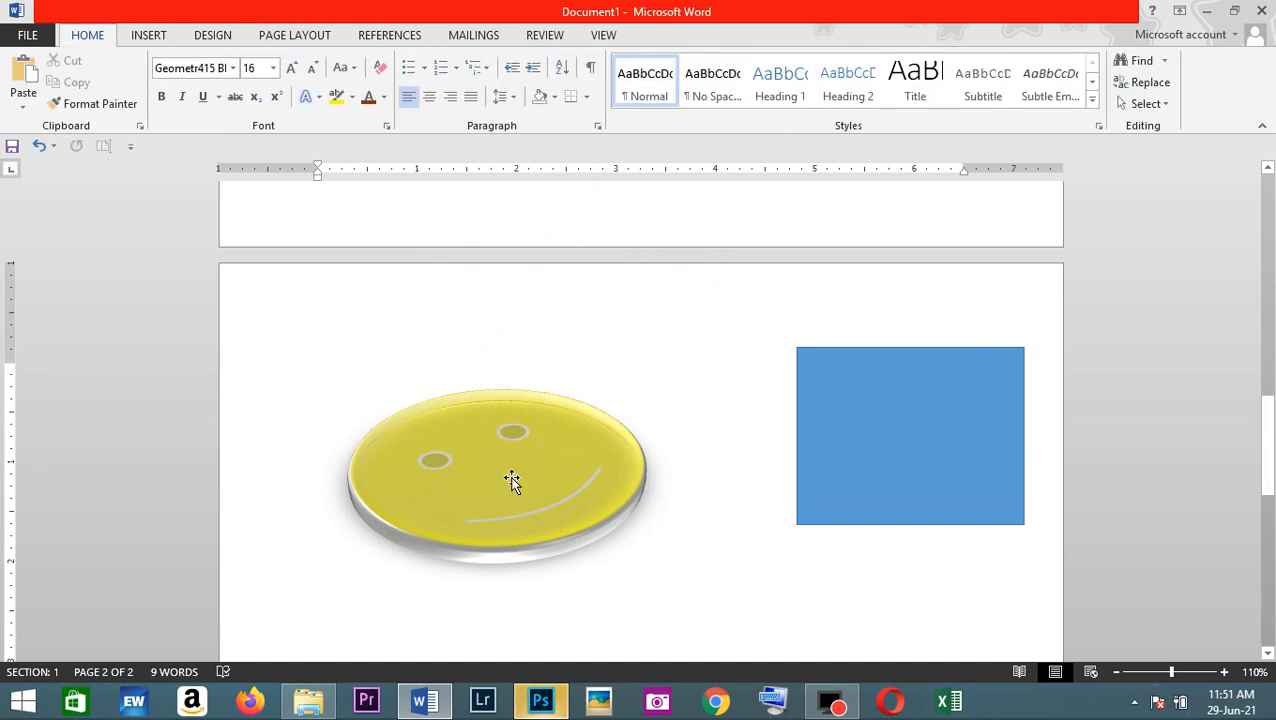
{"action": "left_click", "coordinate": [532, 493]}
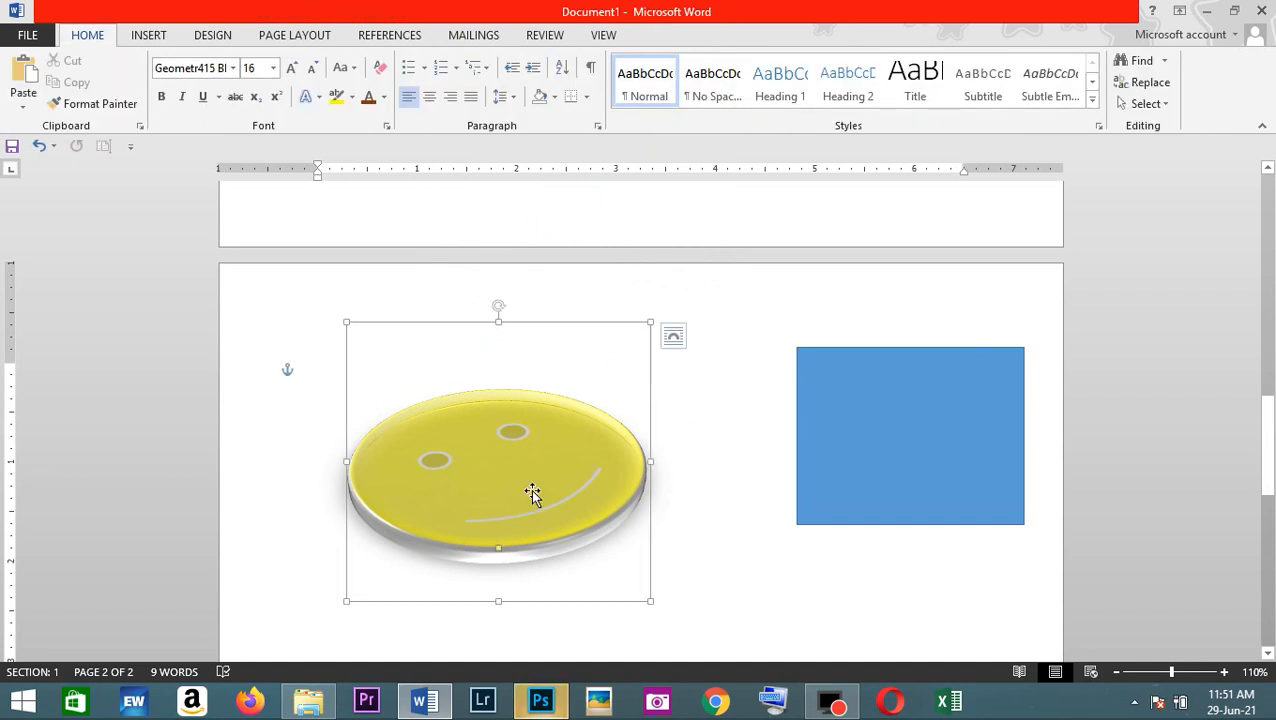
{"action": "left_click", "coordinate": [672, 524]}
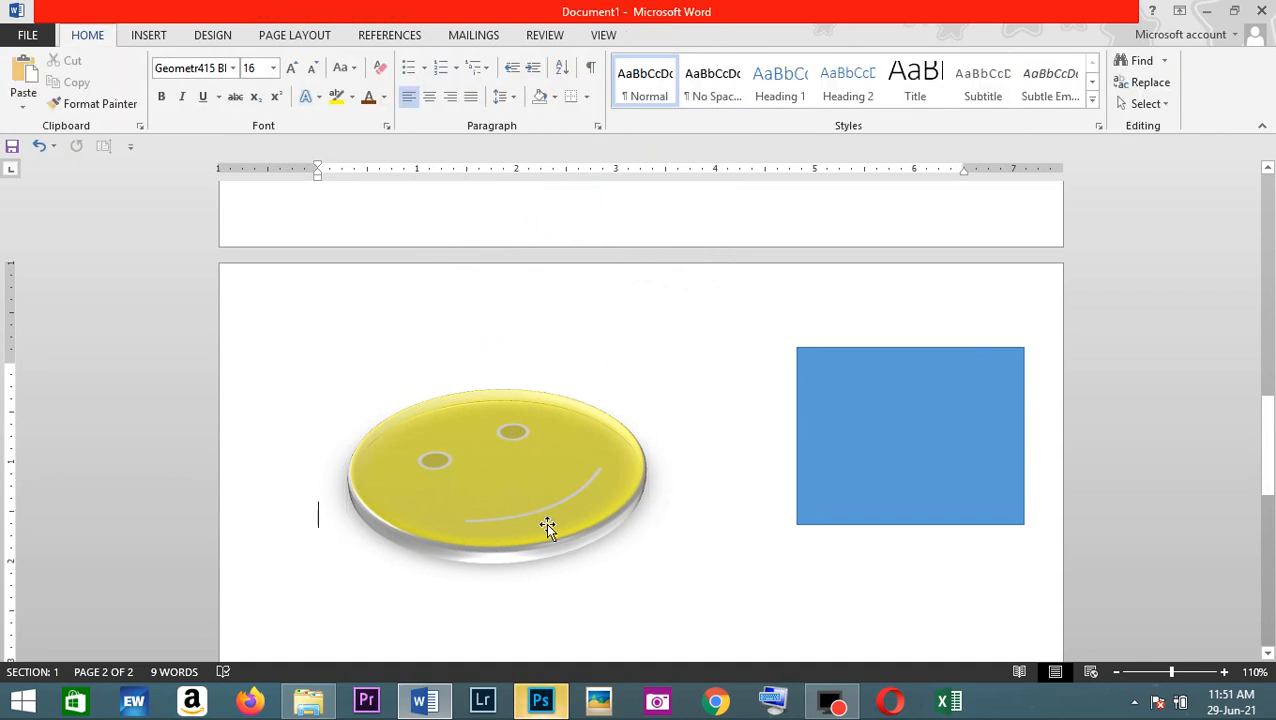
- Fill the blue rectangle with standard green and give it an orange outline
{"action": "left_click", "coordinate": [912, 485]}
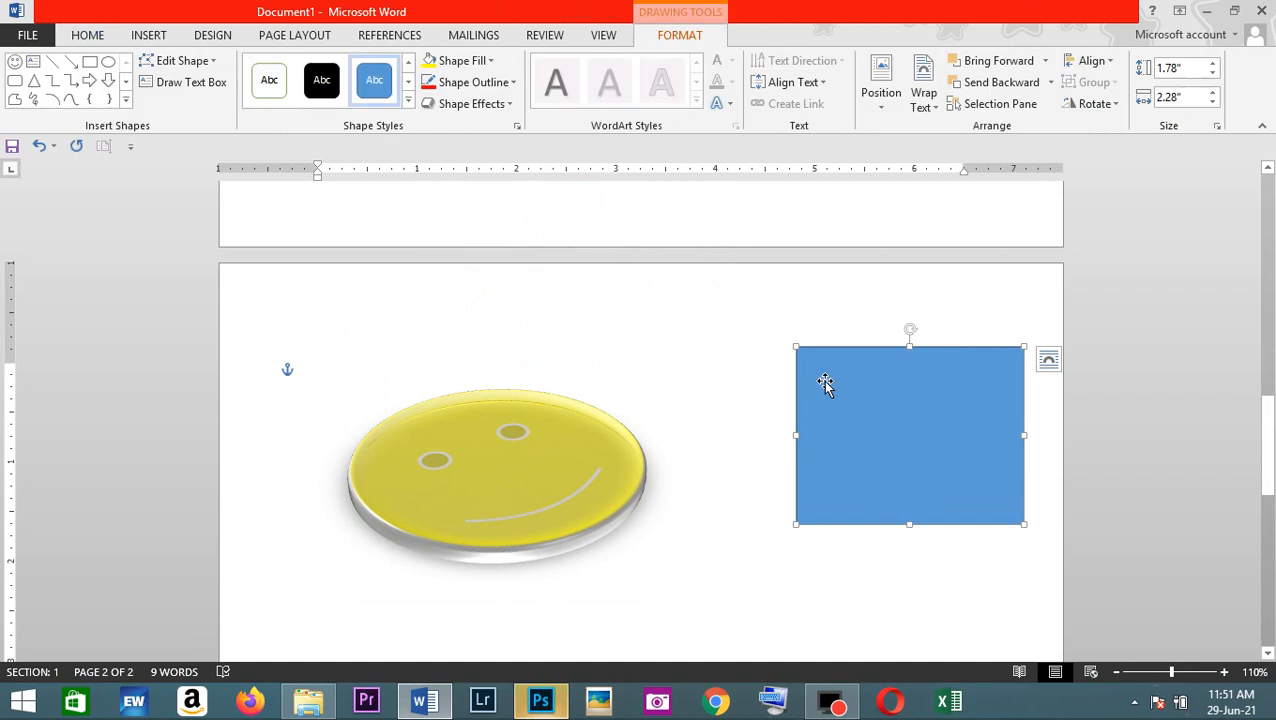
{"action": "left_click", "coordinate": [491, 61]}
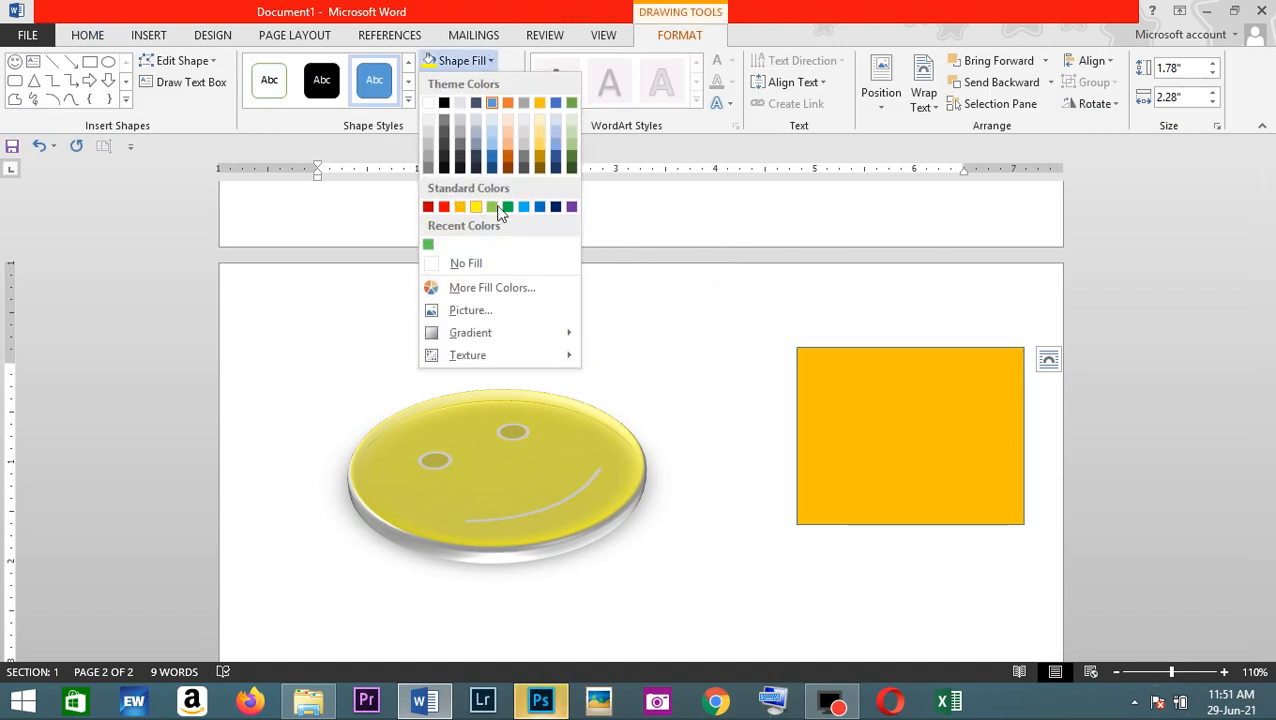
{"action": "left_click", "coordinate": [507, 207]}
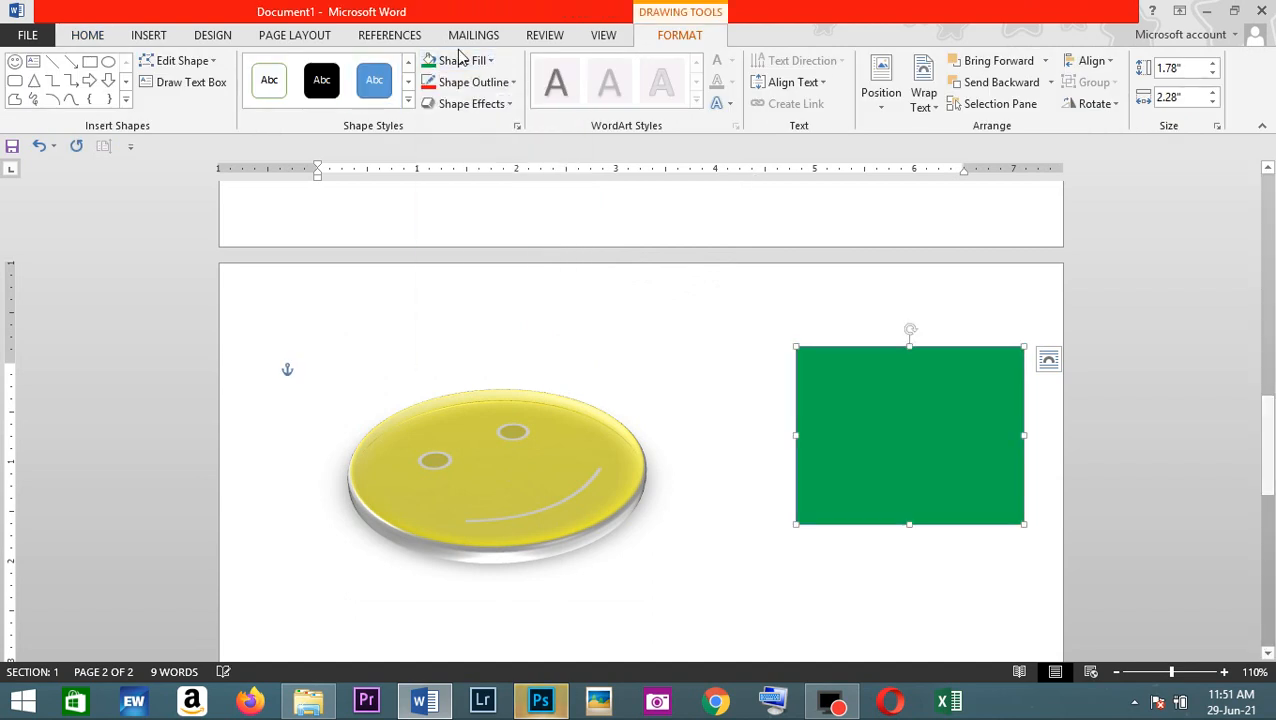
{"action": "left_click", "coordinate": [514, 88]}
{"action": "left_click", "coordinate": [500, 187]}
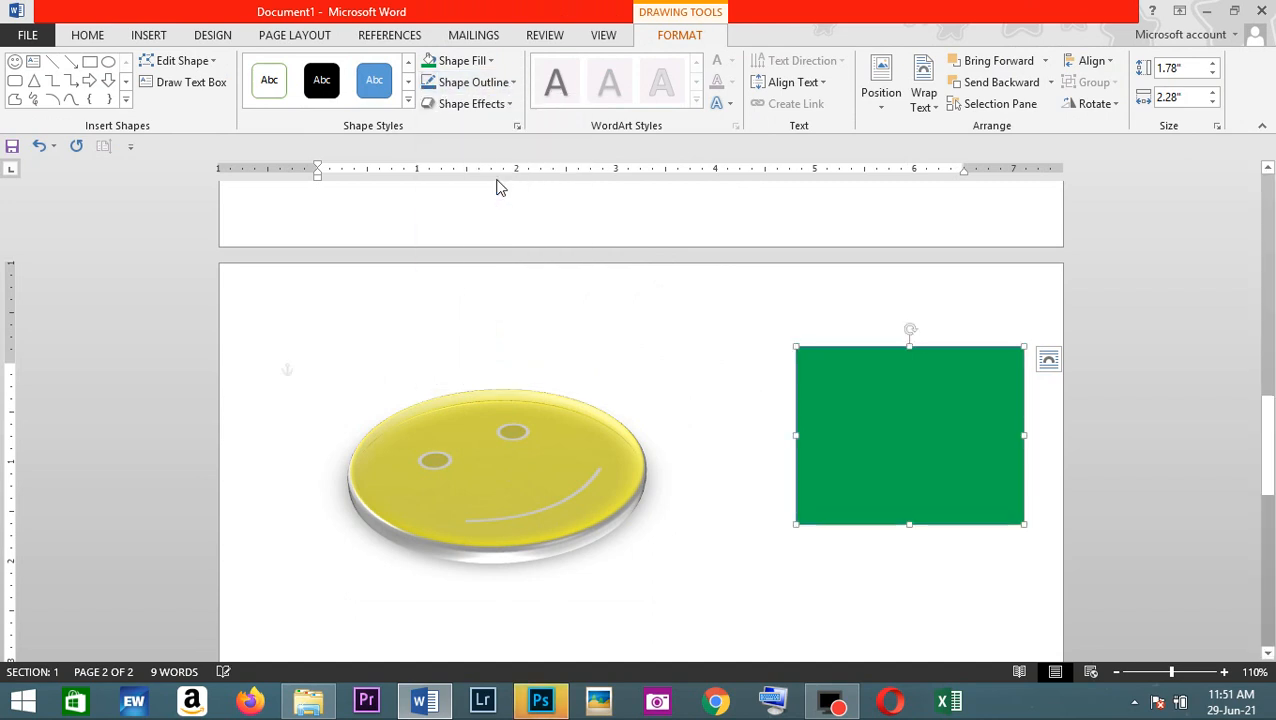
{"action": "left_click", "coordinate": [512, 84]}
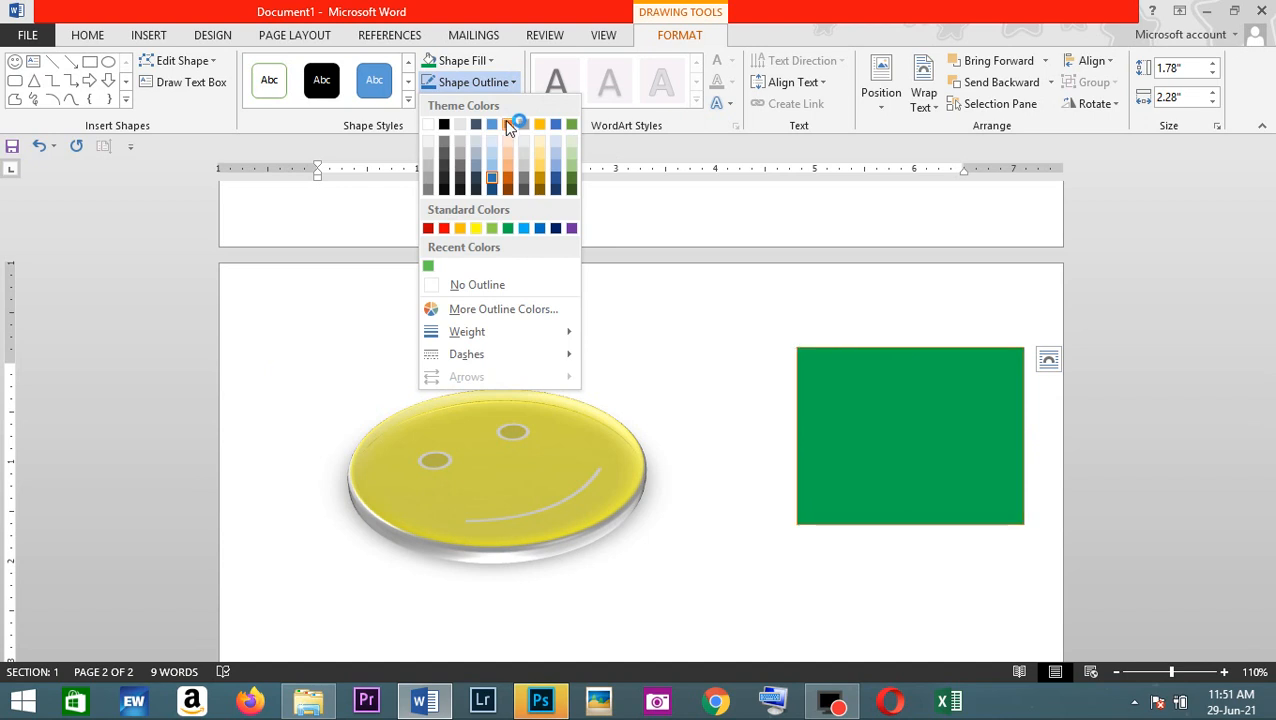
{"action": "left_click", "coordinate": [506, 123]}
- Add an outer shadow that falls below the green rectangle
{"action": "left_click", "coordinate": [510, 108]}
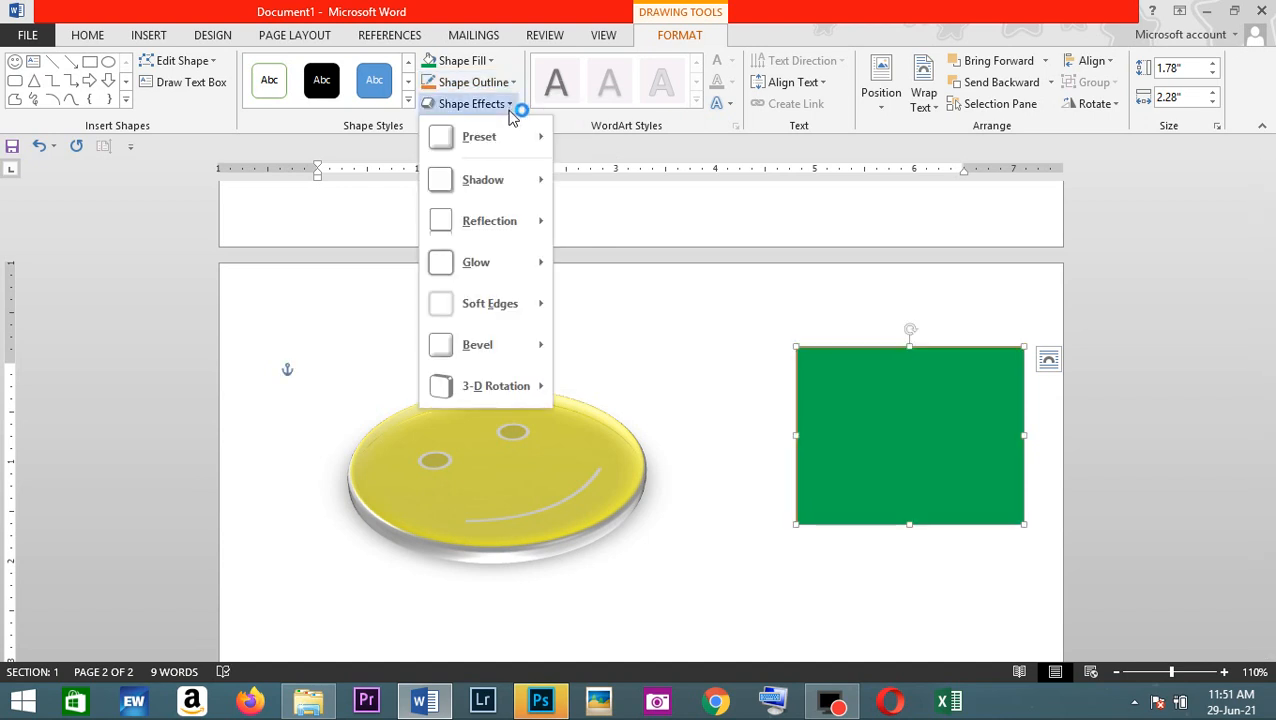
{"action": "mouse_move", "coordinate": [510, 148]}
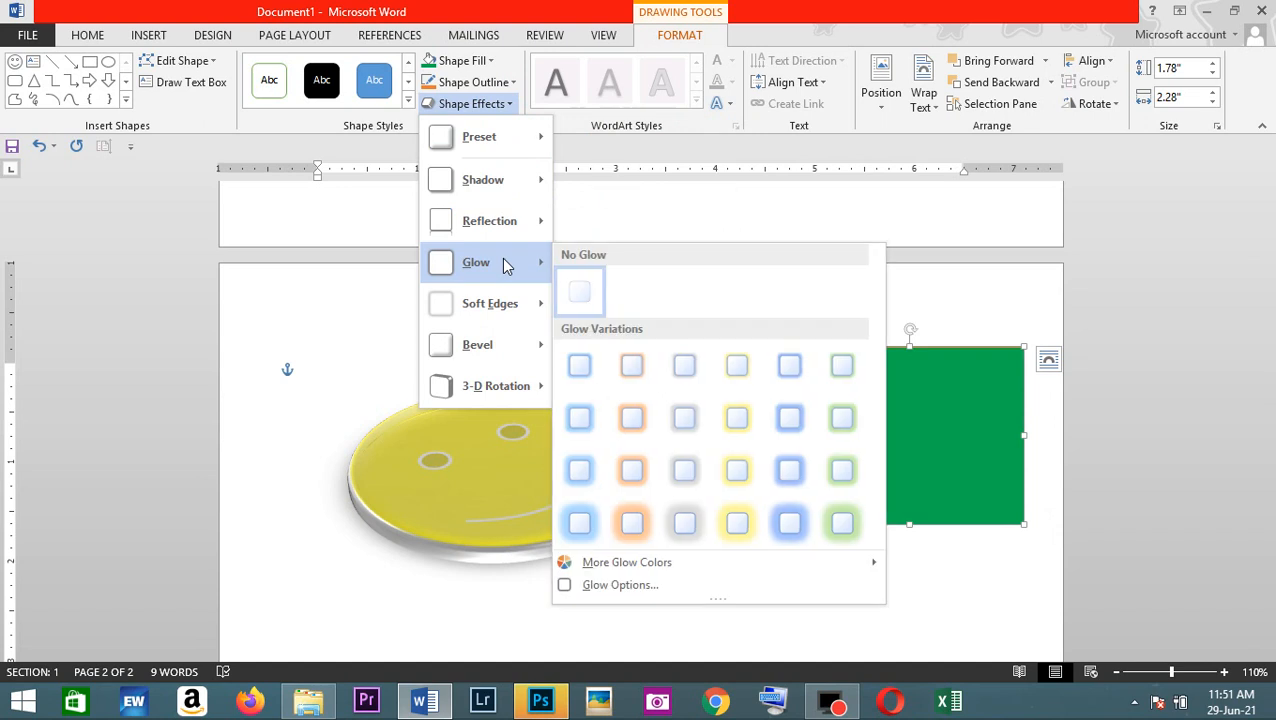
{"action": "mouse_move", "coordinate": [535, 388]}
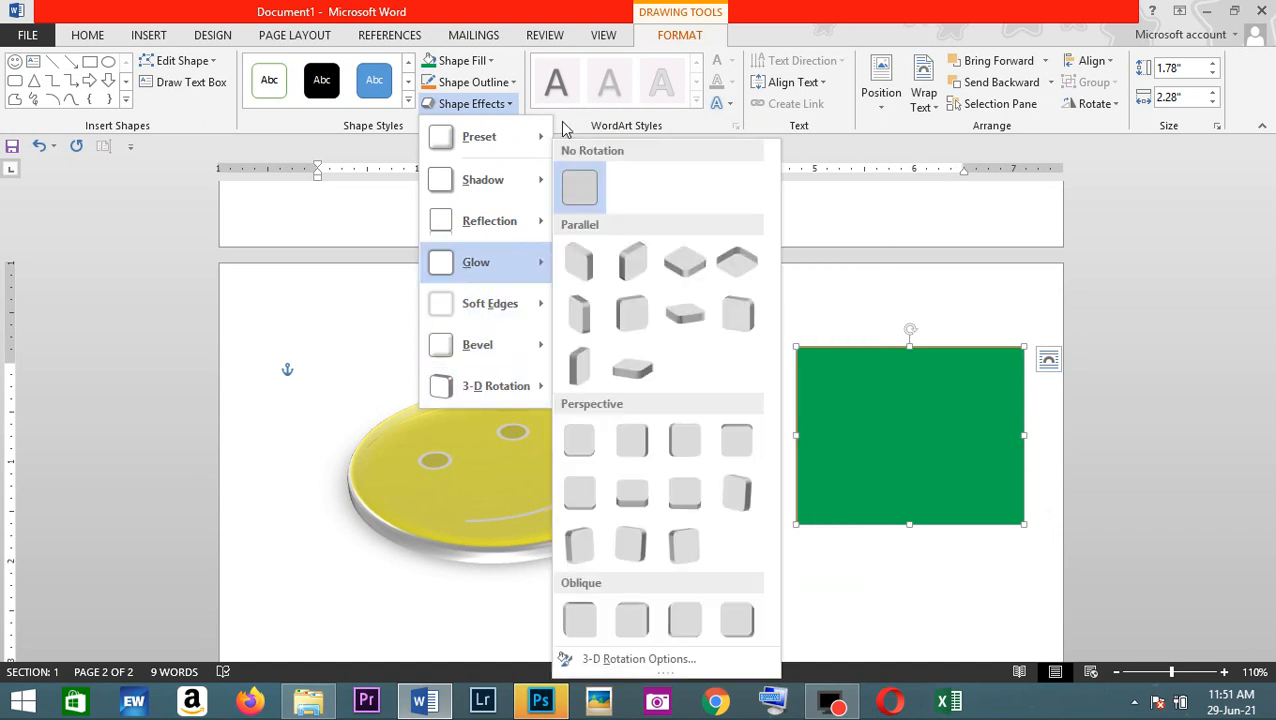
{"action": "mouse_move", "coordinate": [531, 190]}
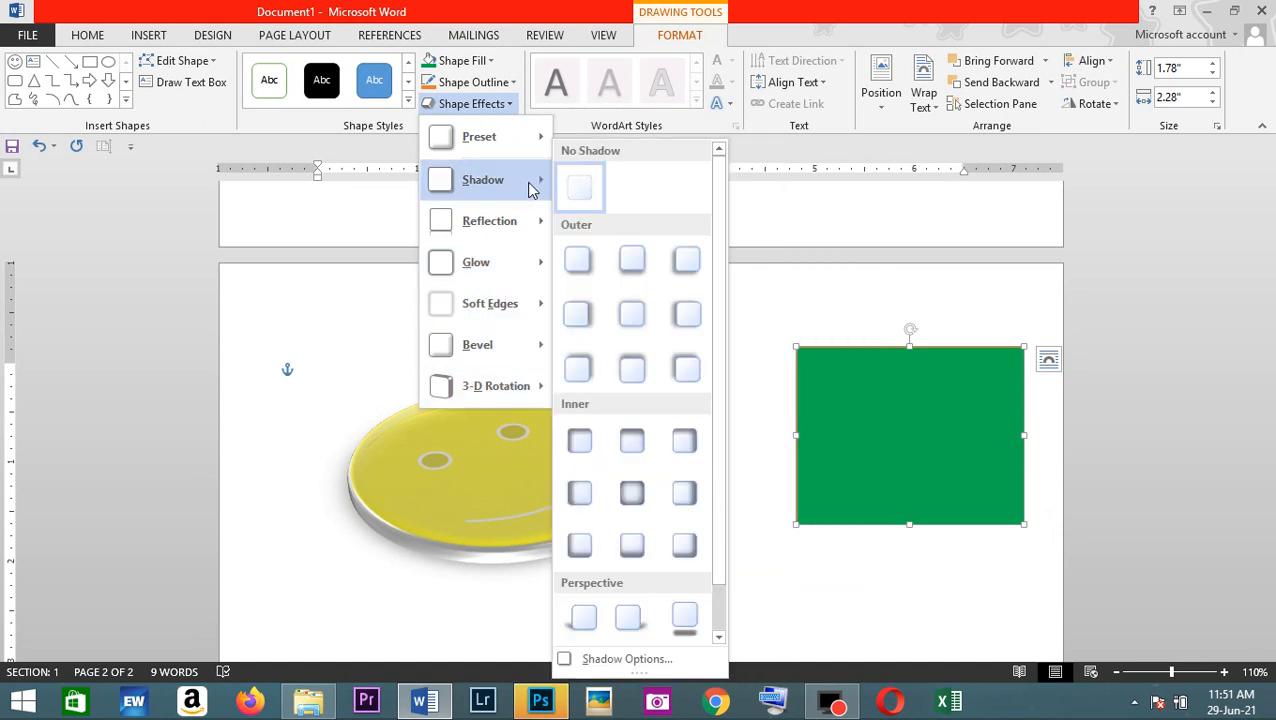
{"action": "left_click", "coordinate": [624, 273]}
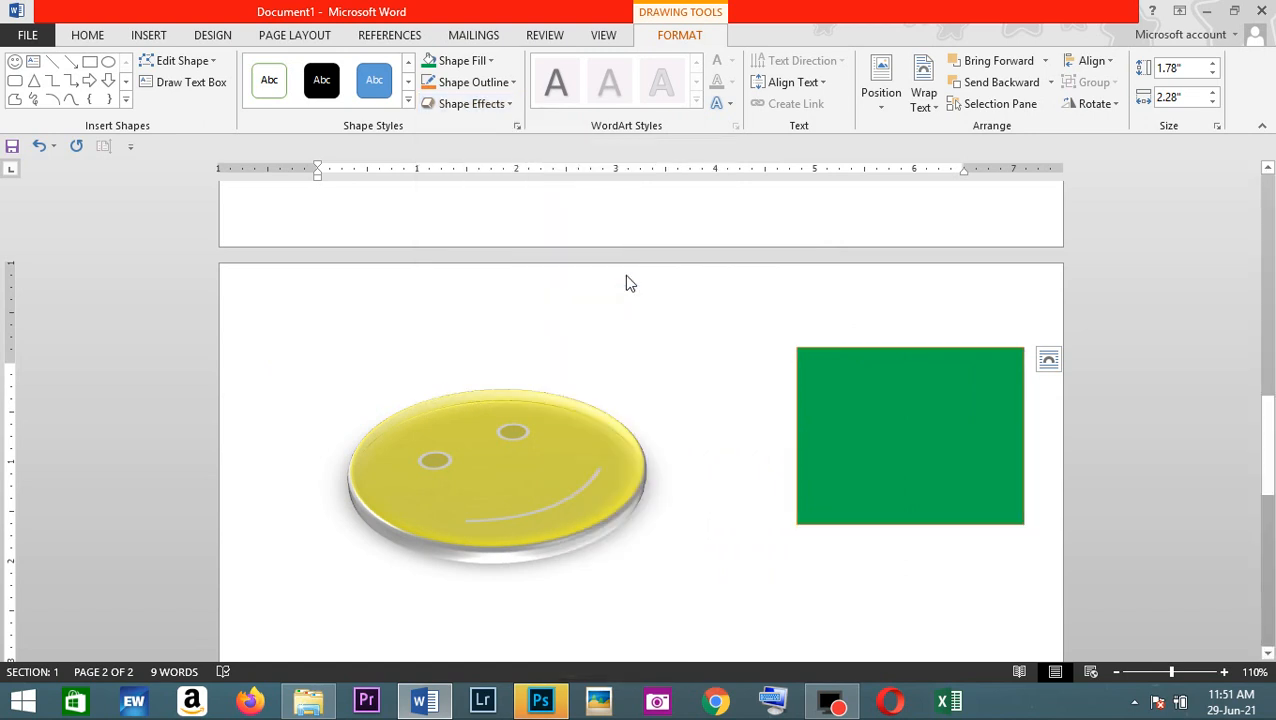
- Apply the last 3-D shape effect preset to the green rectangle and deselect it
{"action": "left_click", "coordinate": [514, 110]}
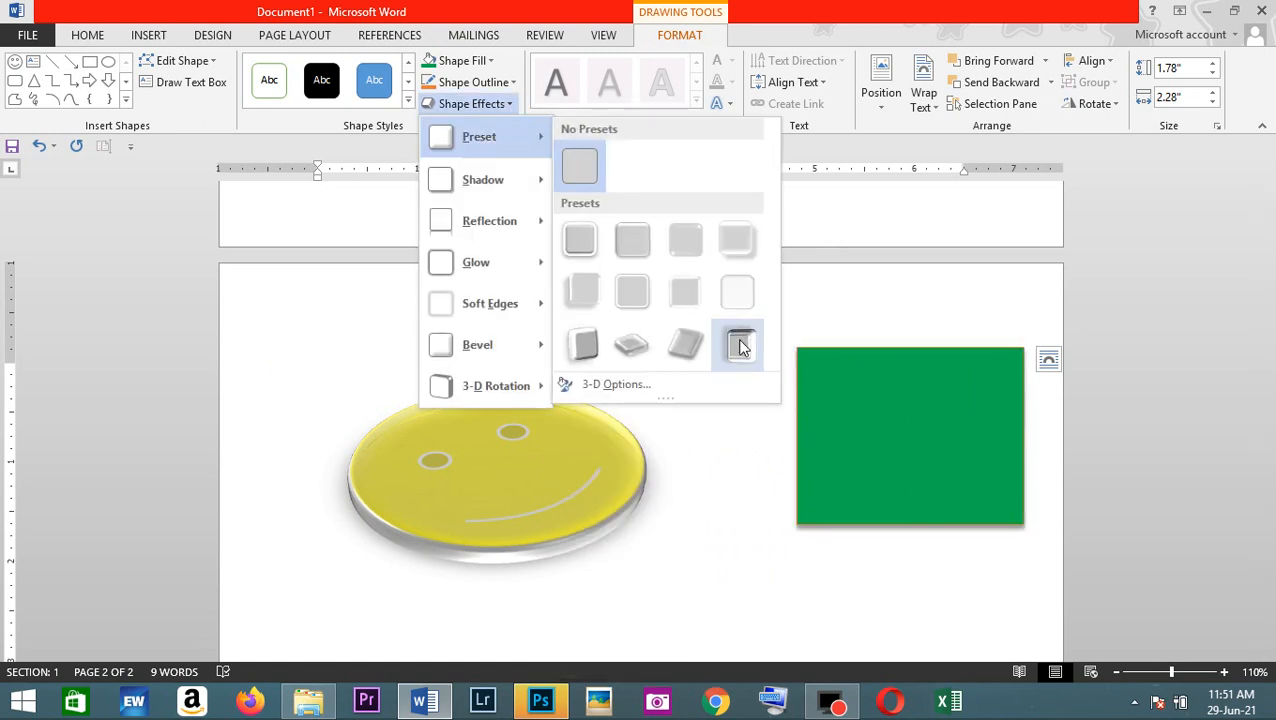
{"action": "left_click", "coordinate": [741, 347]}
{"action": "left_click", "coordinate": [757, 465]}
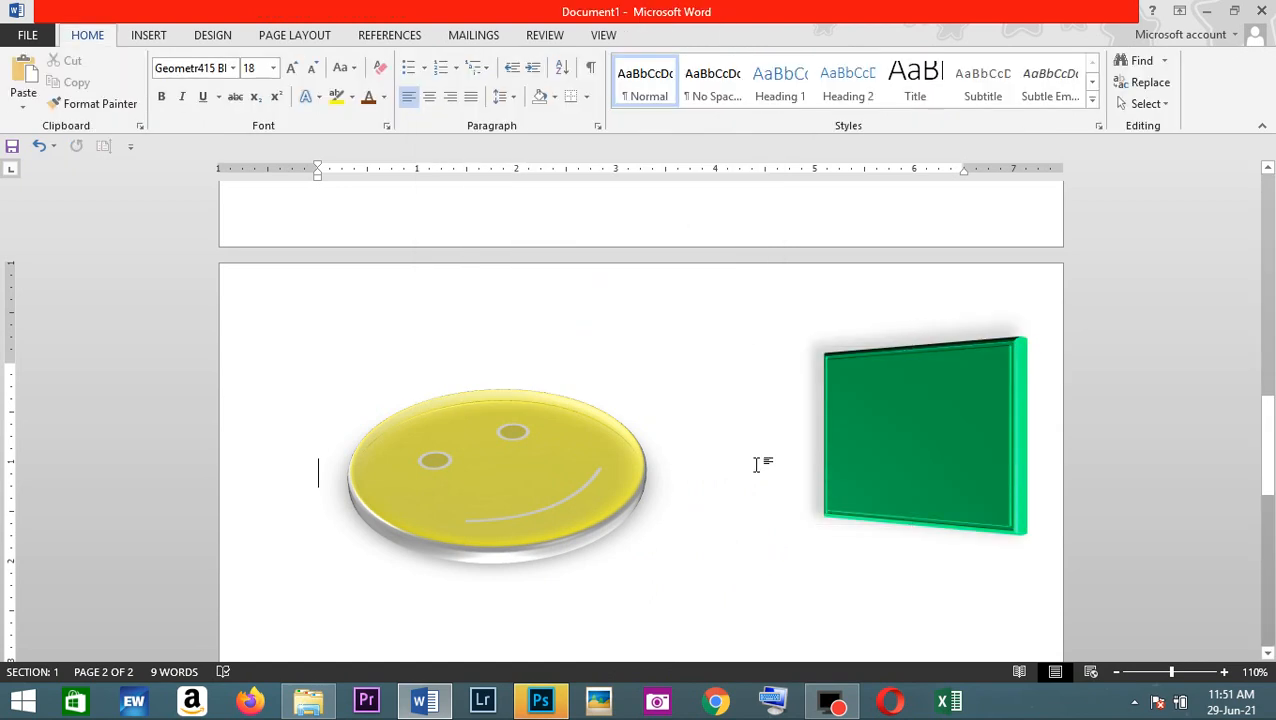
- Write the line "The boy is God-fearing" in the empty space below the smiley face
{"action": "left_click", "coordinate": [966, 418]}
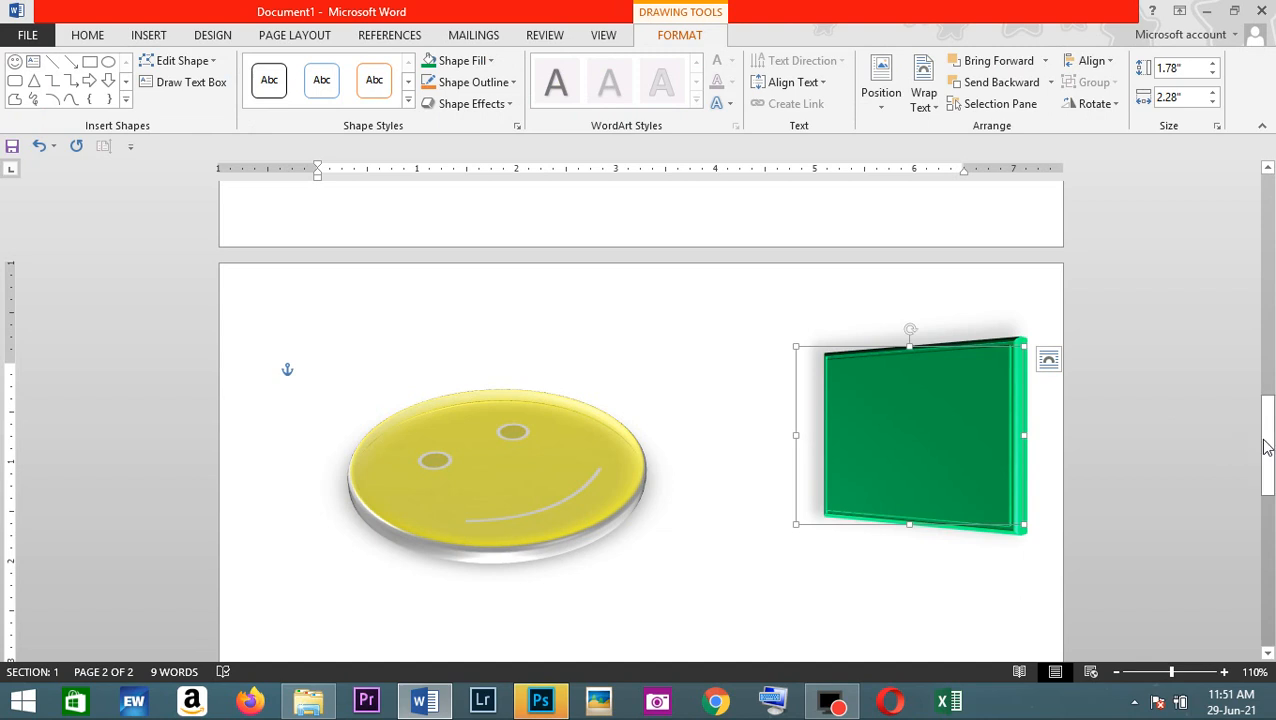
{"action": "left_click_drag", "start_coordinate": [1266, 443], "coordinate": [1272, 487]}
{"action": "left_click", "coordinate": [1015, 456]}
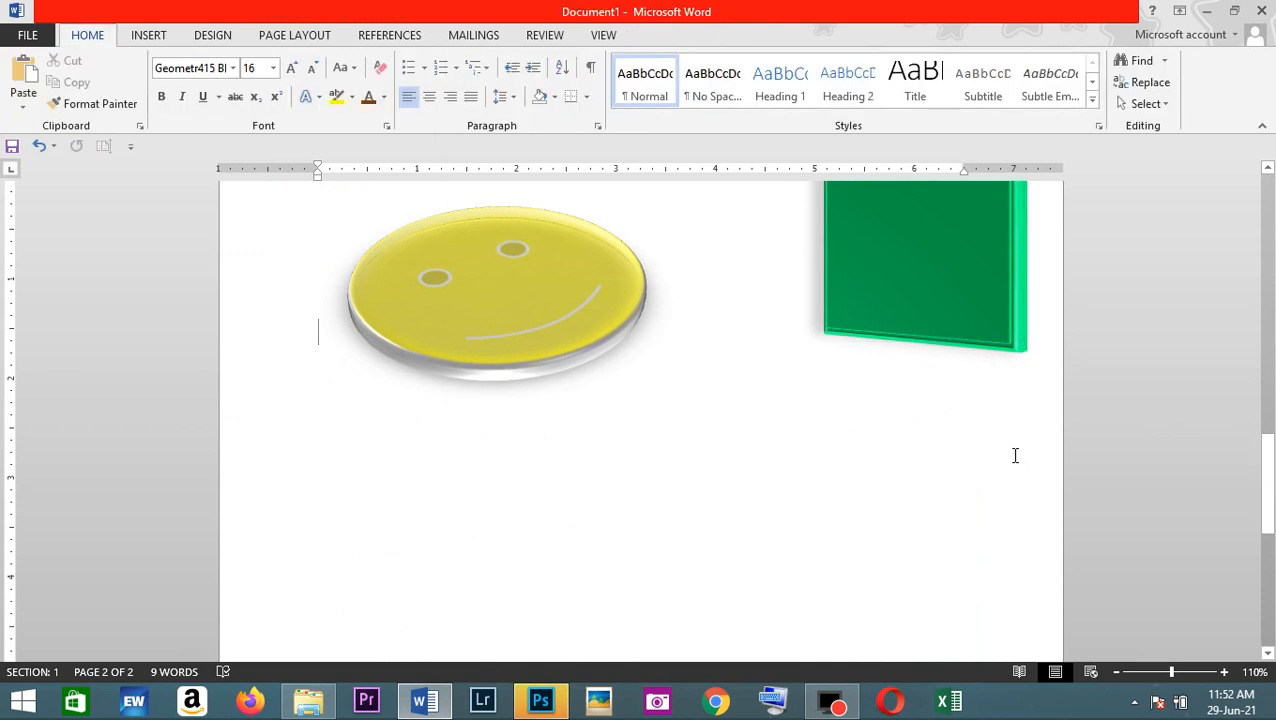
{"action": "key", "text": "Return"}
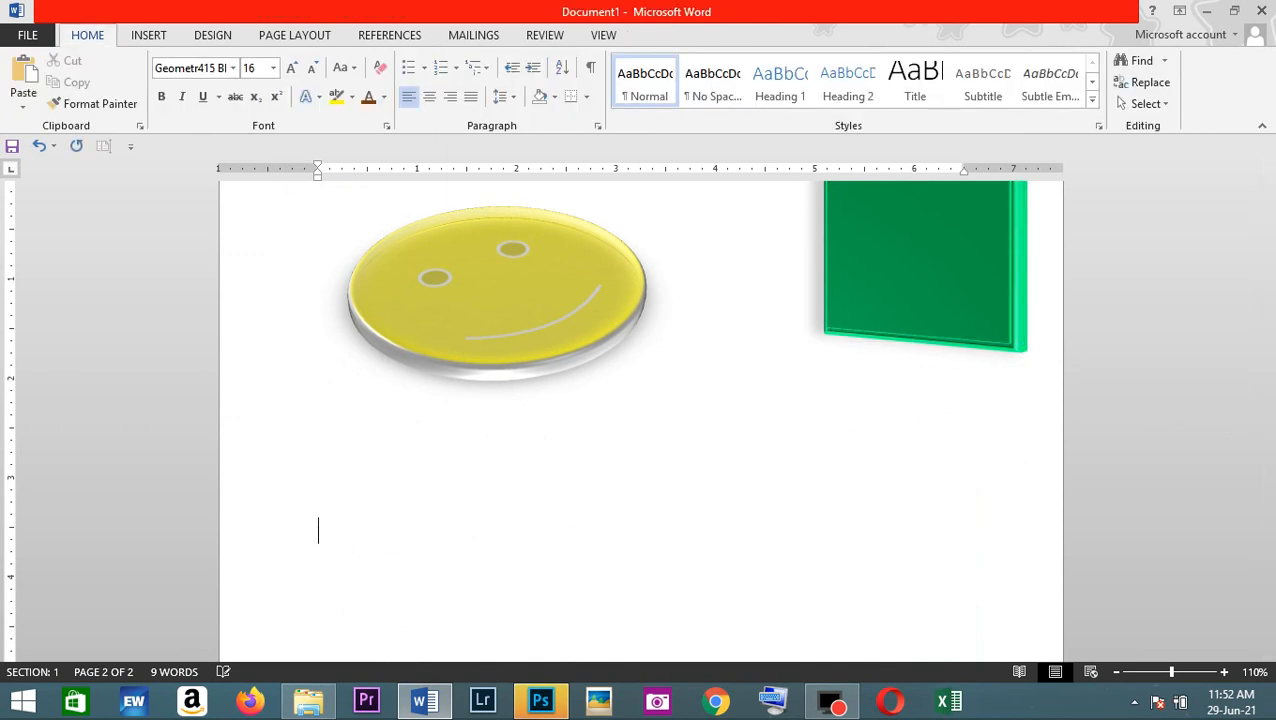
{"action": "left_click", "coordinate": [575, 386]}
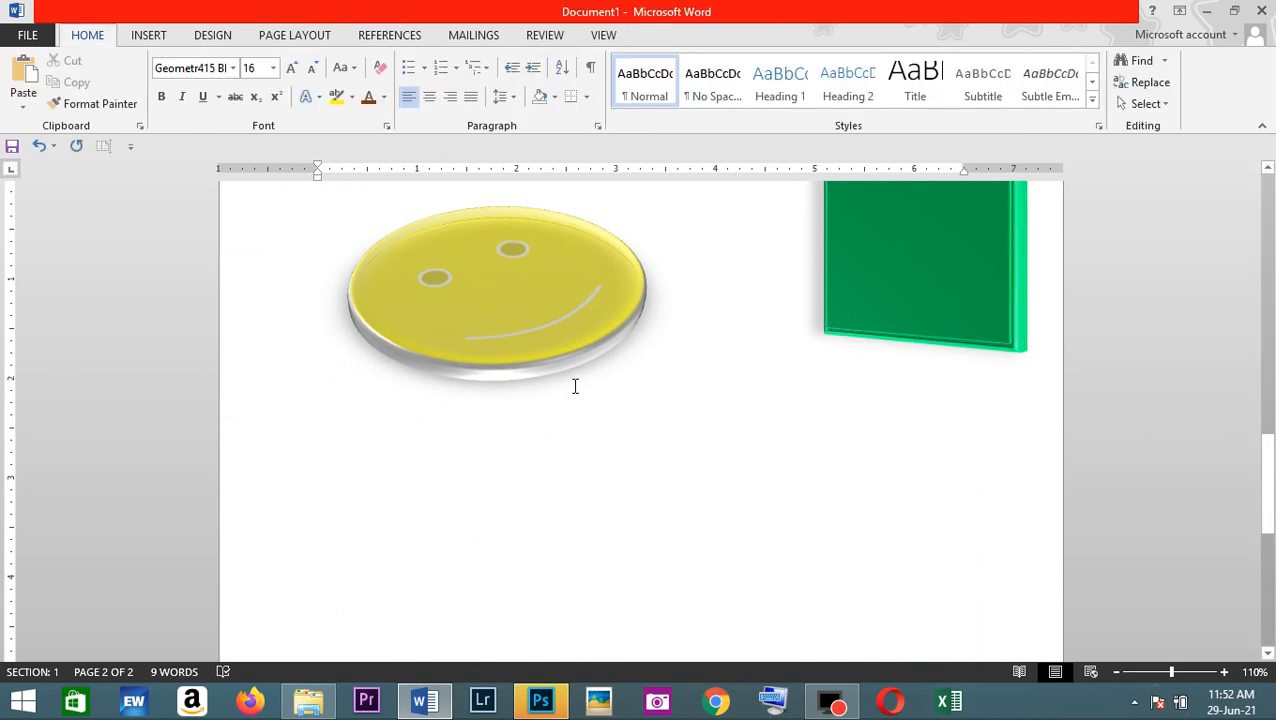
{"action": "key", "text": "Return"}
{"action": "key", "text": "Return"}
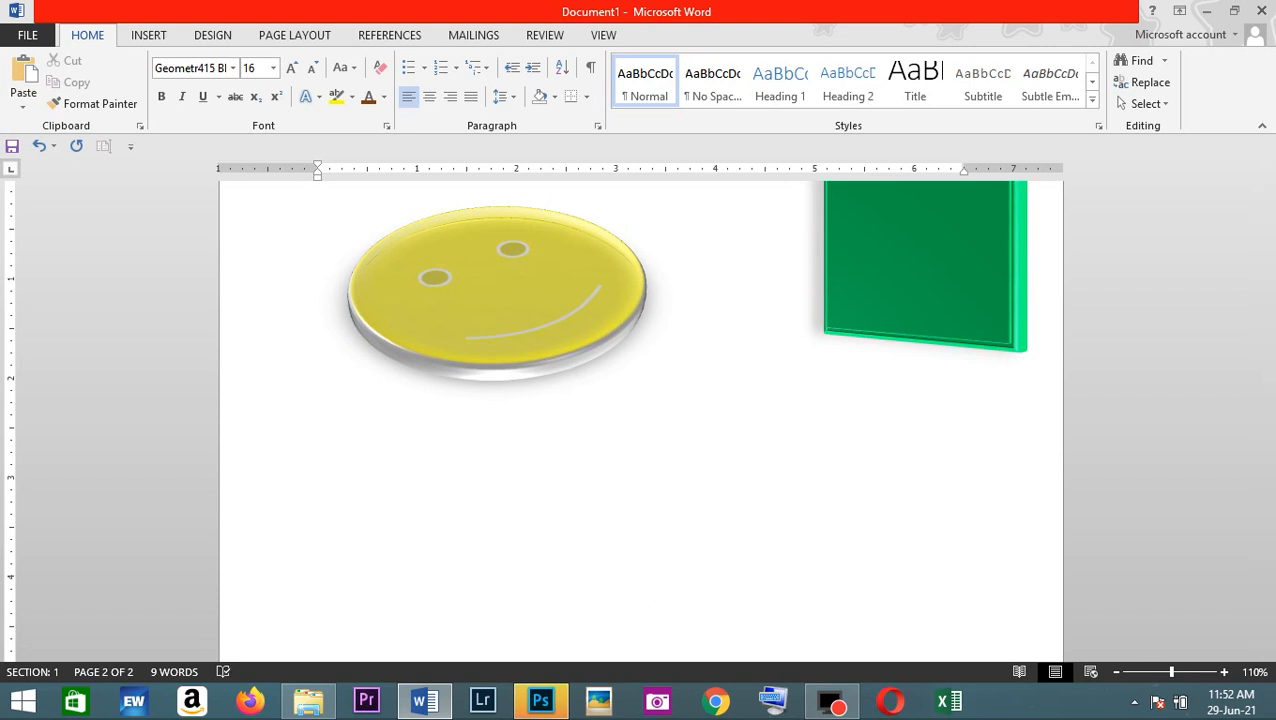
{"action": "type", "text": "The "}
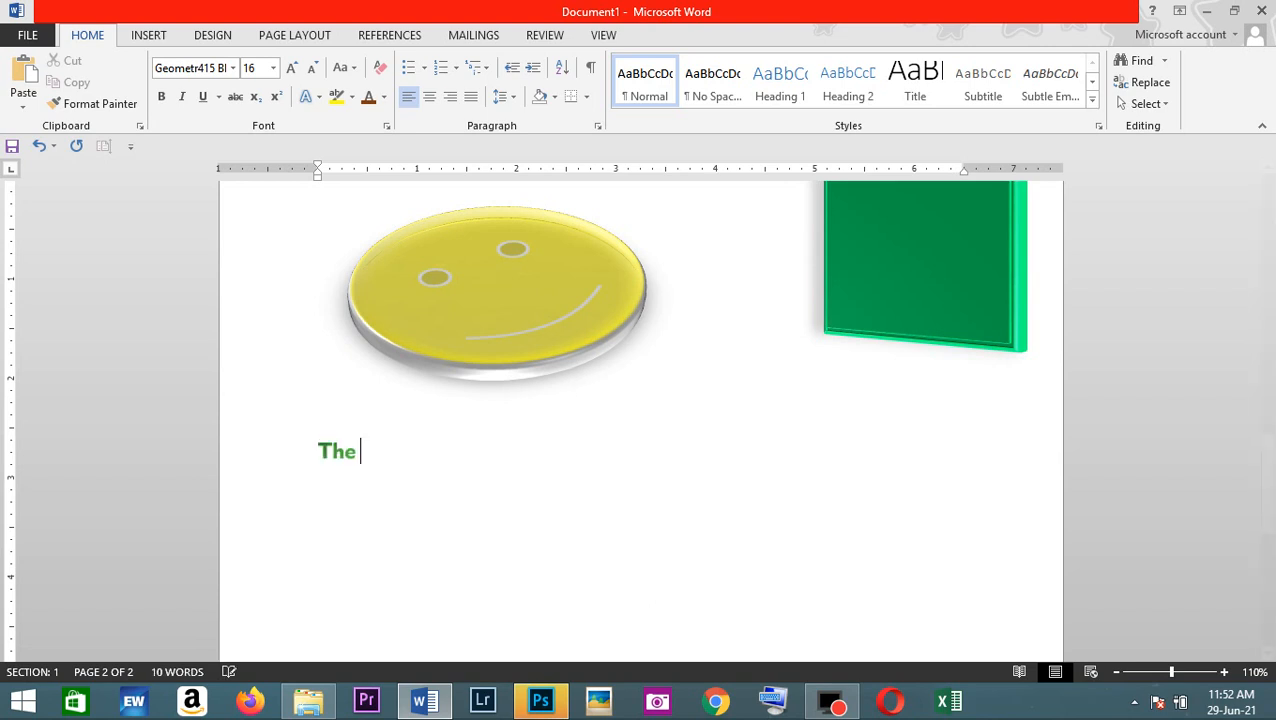
{"action": "type", "text": "boy is "}
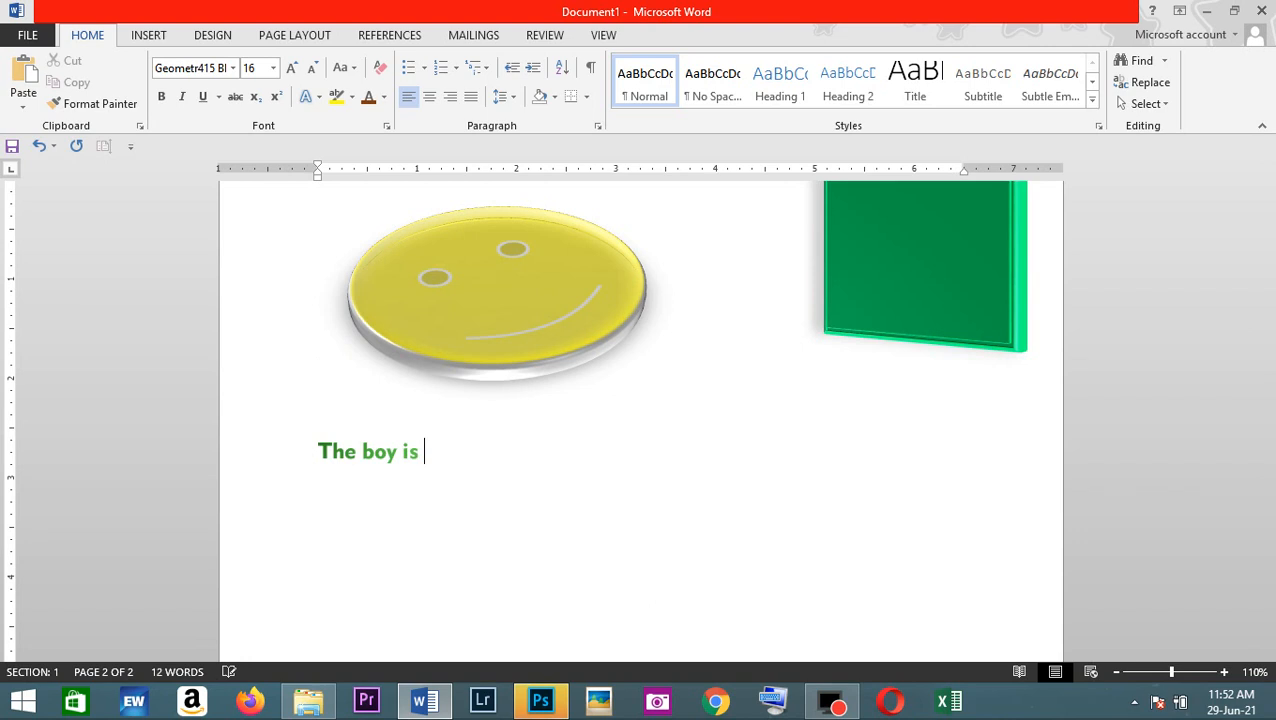
{"action": "type", "text": "God-fearing"}
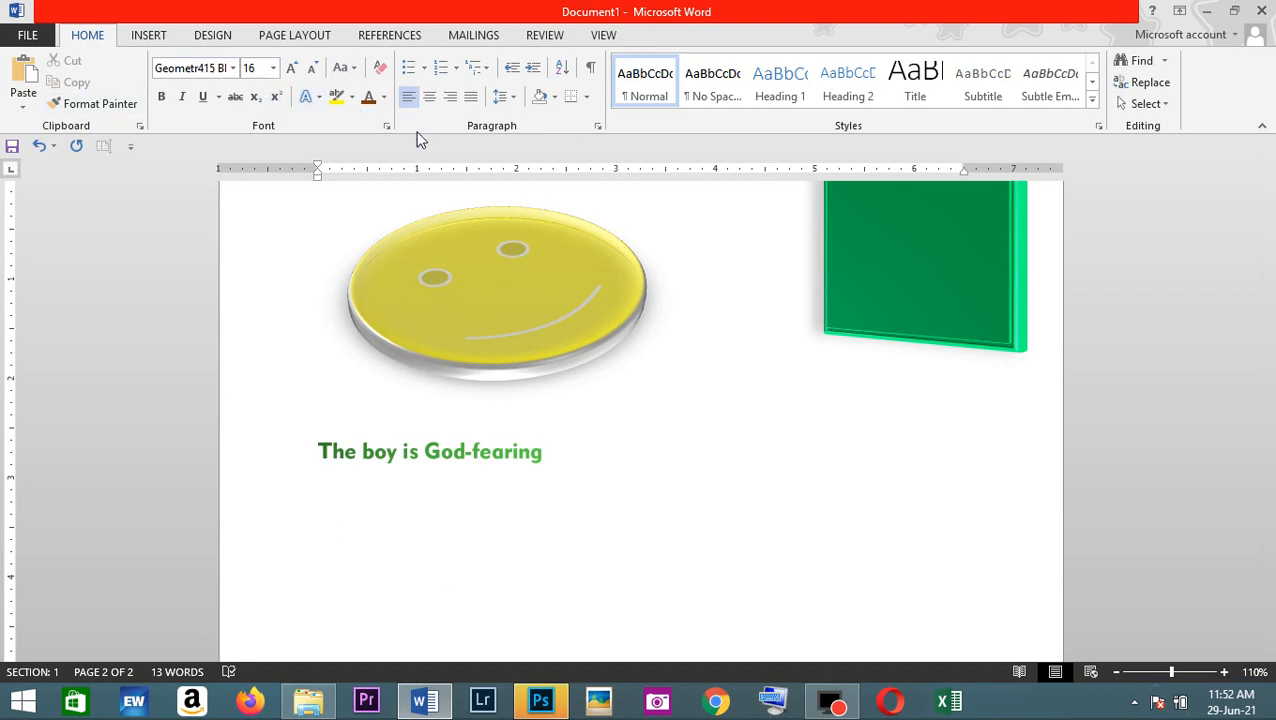
- Add a four-diamond bulleted list under the sentence with the items "Kzcbvkbznvjzvjczxjvc" and "Bjzbvkjzbvkzcb", and end the bullets on the following line
{"action": "left_click", "coordinate": [427, 68]}
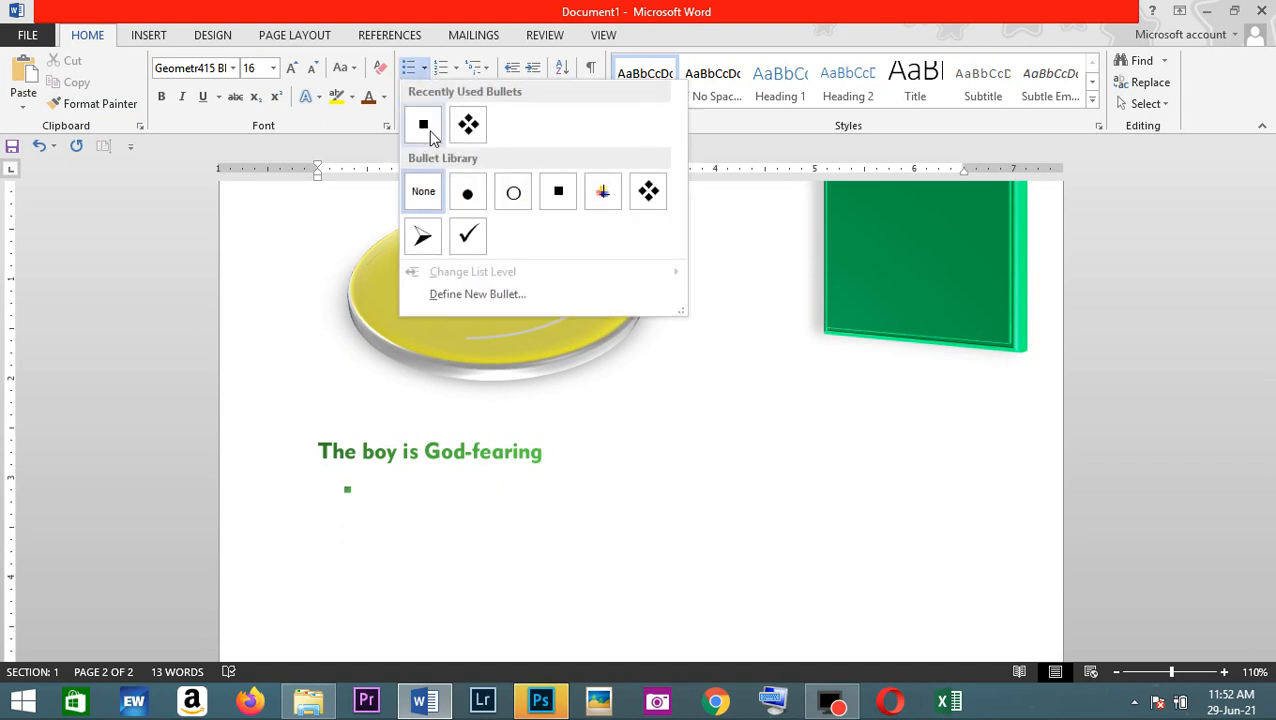
{"action": "left_click", "coordinate": [469, 126]}
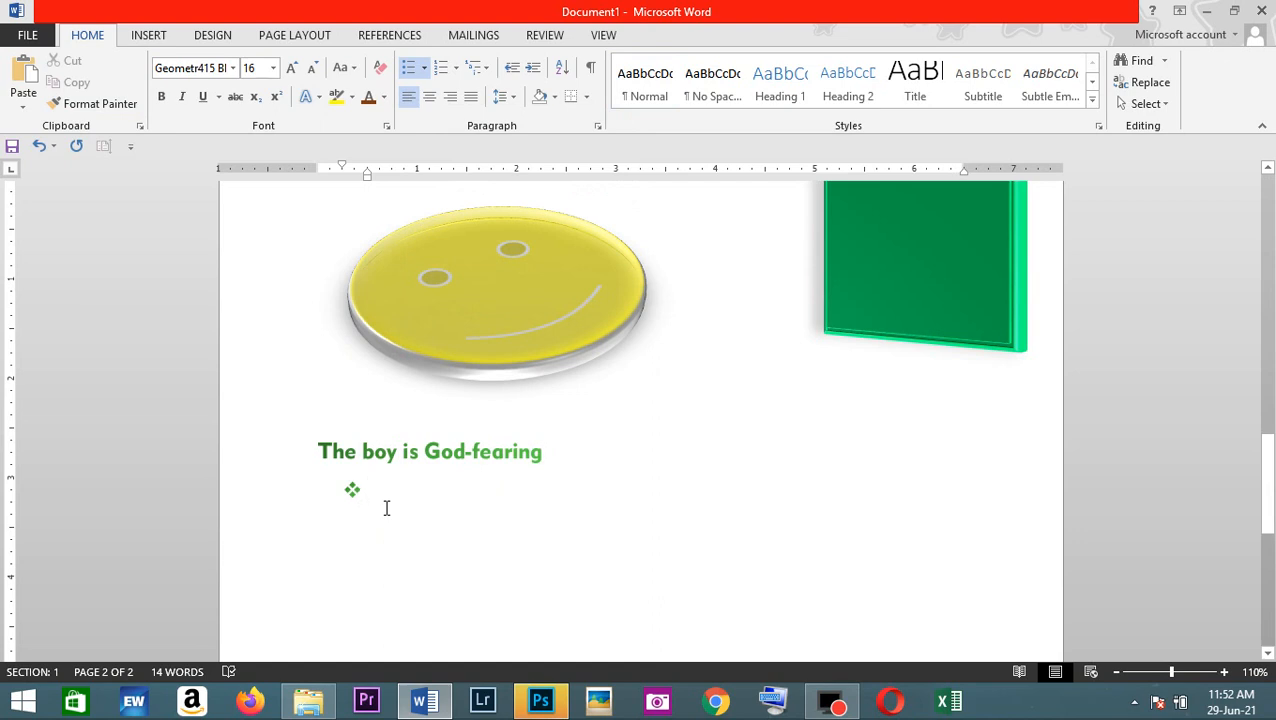
{"action": "type", "text": "kzcbvkbznvjzvjczxjvc"}
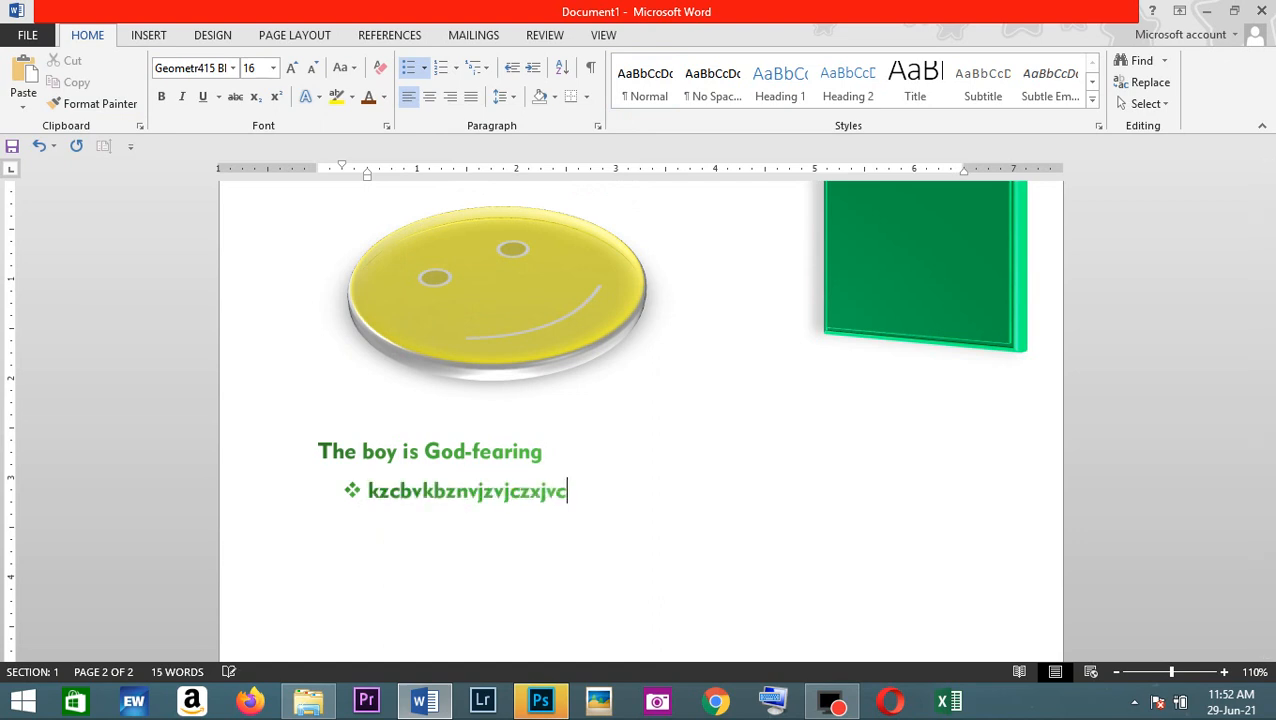
{"action": "key", "text": "Return"}
{"action": "type", "text": "bjzbvkjzbvkzcb"}
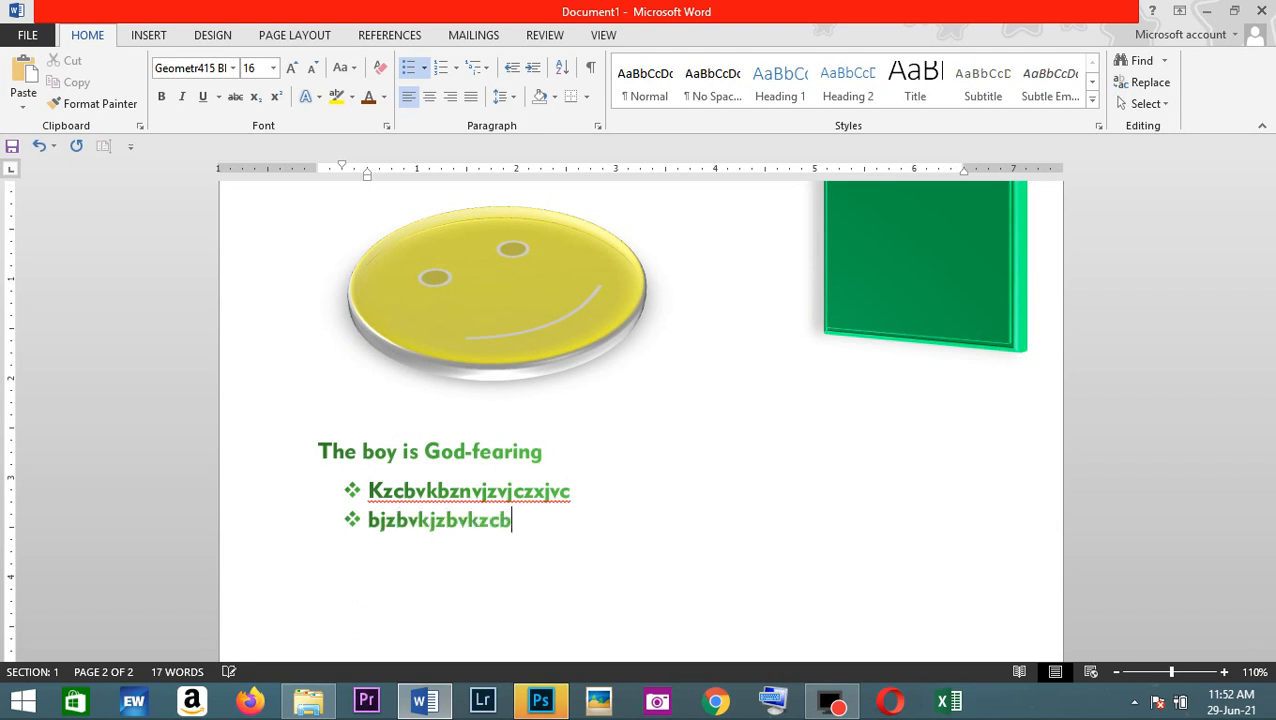
{"action": "key", "text": "Return"}
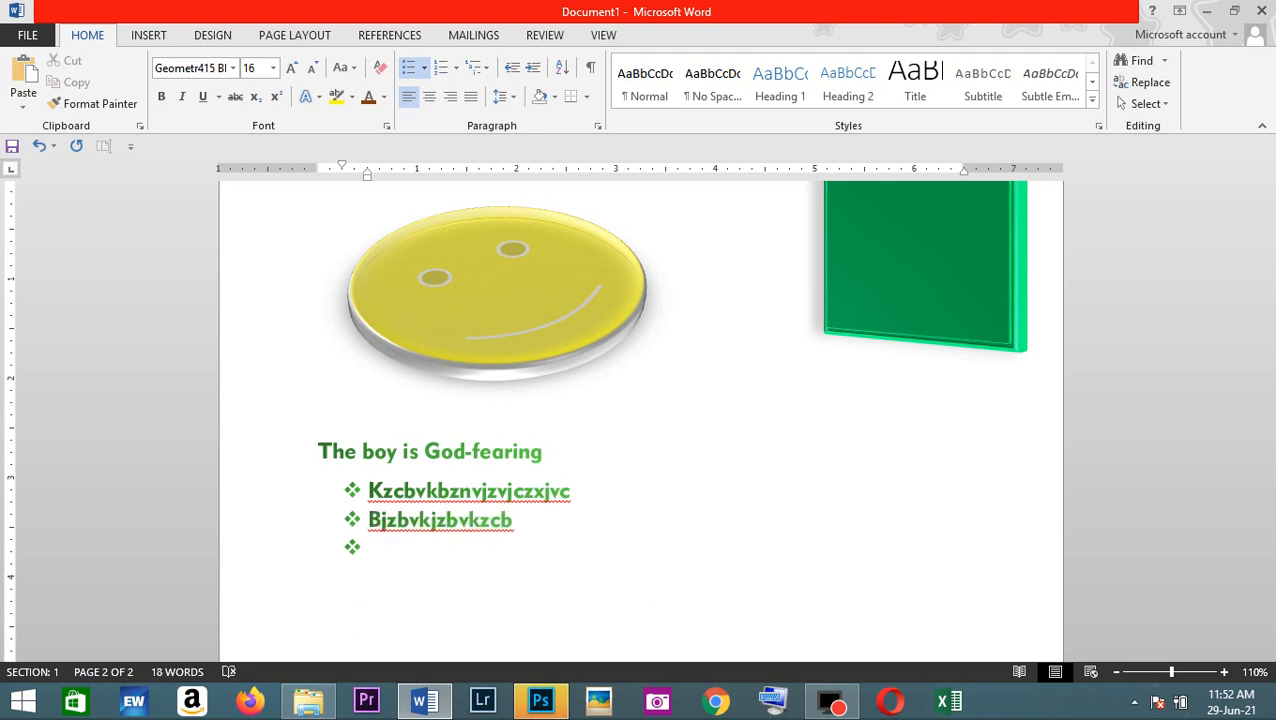
{"action": "key", "text": "BackSpace"}
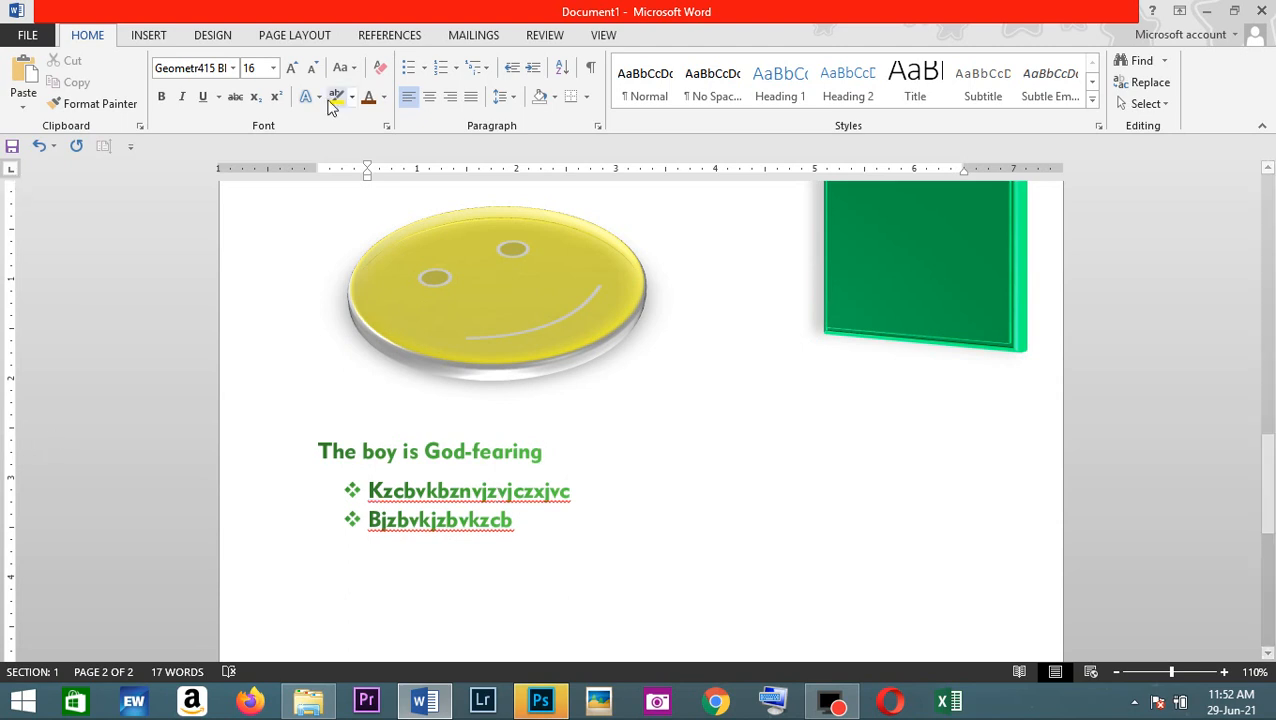
- Start a 1. 2. 3. numbered list below the bullets with the items "The boy" and "The girl"
{"action": "left_click", "coordinate": [455, 70]}
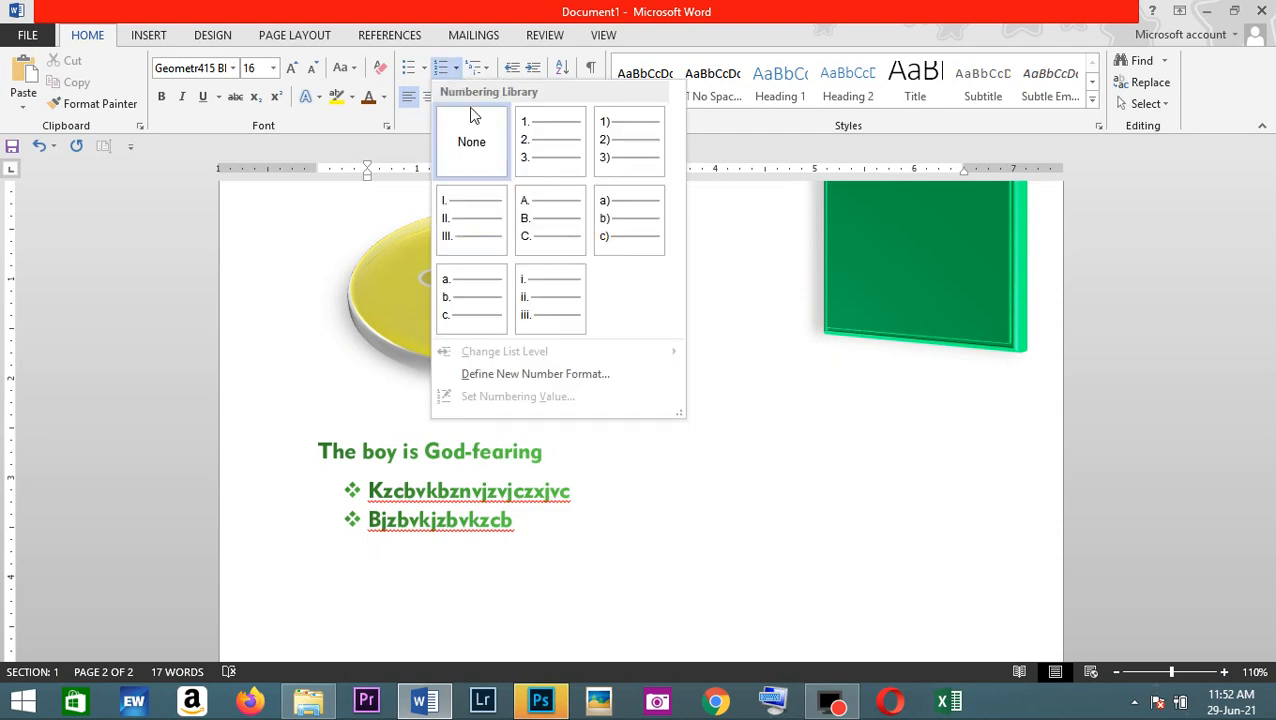
{"action": "left_click", "coordinate": [540, 150]}
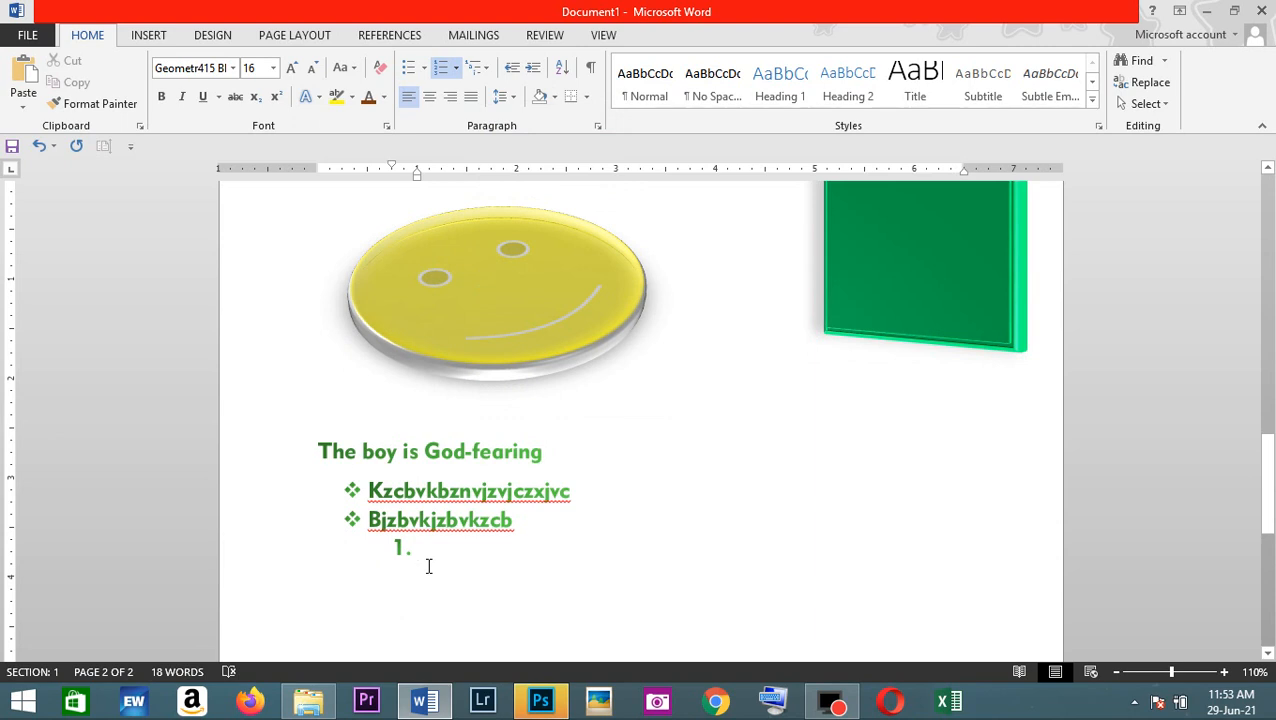
{"action": "type", "text": "The bo"}
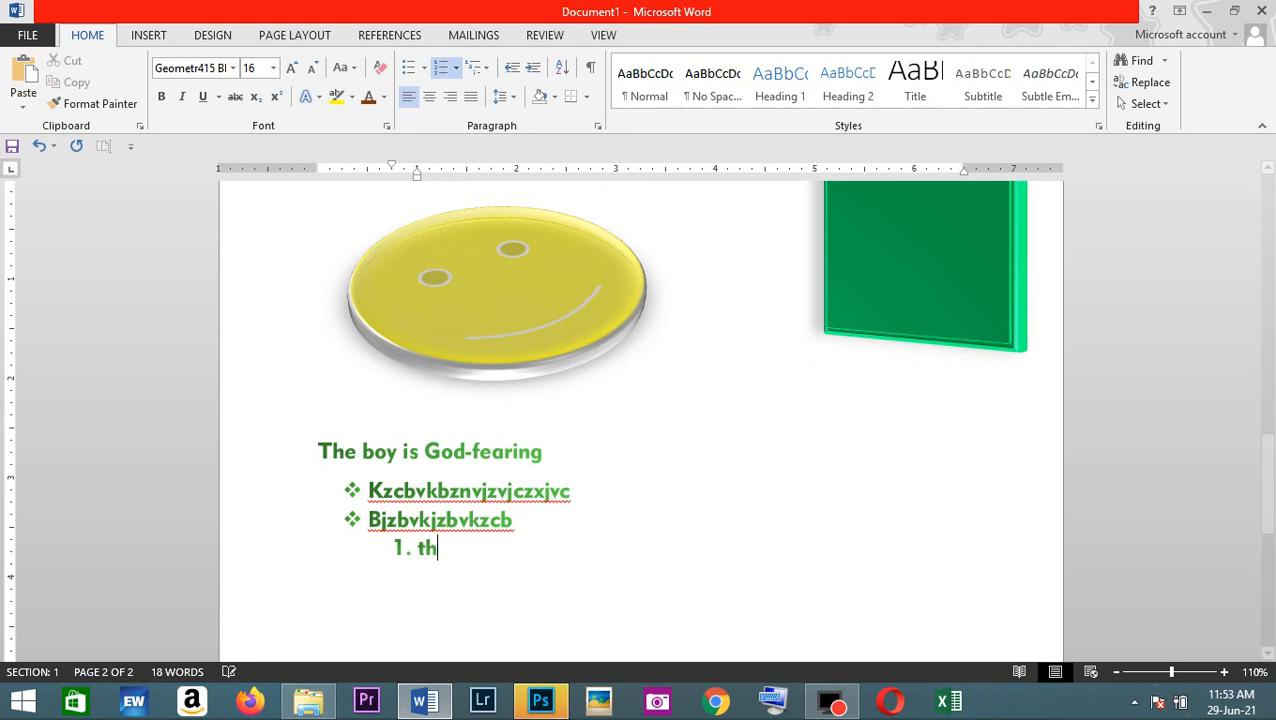
{"action": "type", "text": "y"}
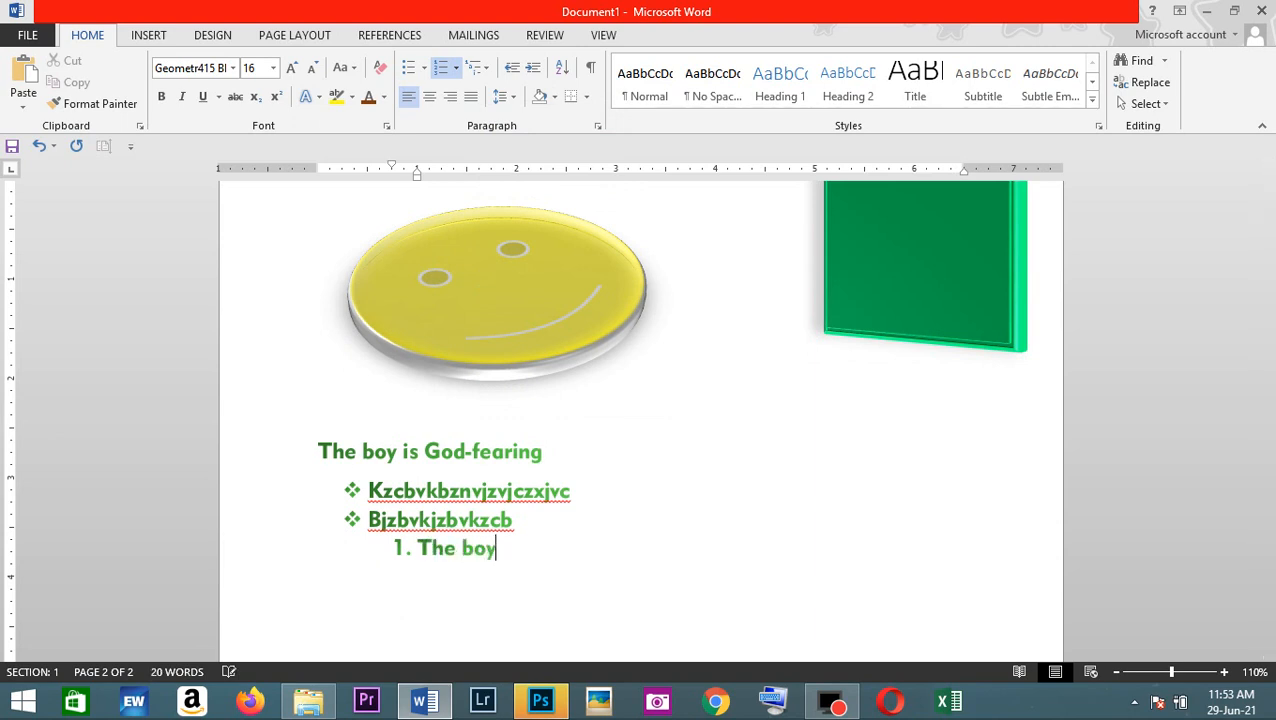
{"action": "key", "text": "Return"}
{"action": "type", "text": "The "}
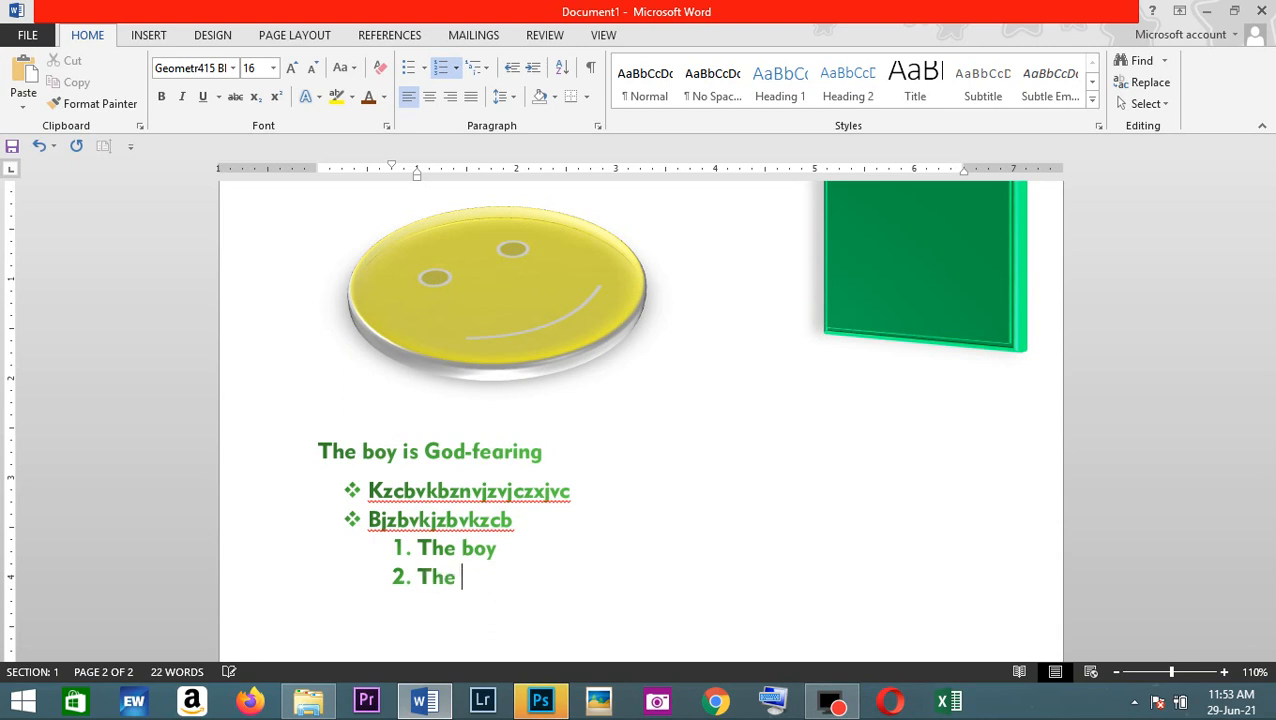
{"action": "type", "text": "girl"}
{"action": "key", "text": "Return"}
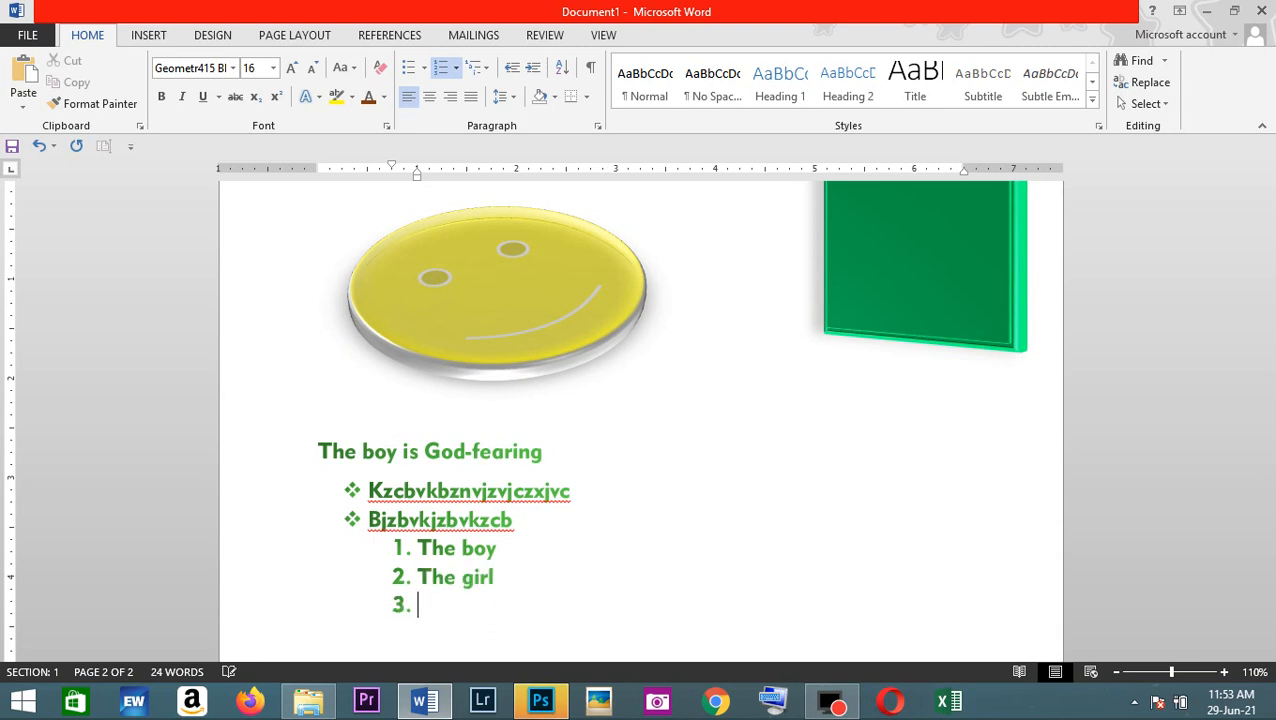
- Continue the numbered list with the items "The child", "Djikhg", "Adia hg" and "andin"
{"action": "type", "text": "the child"}
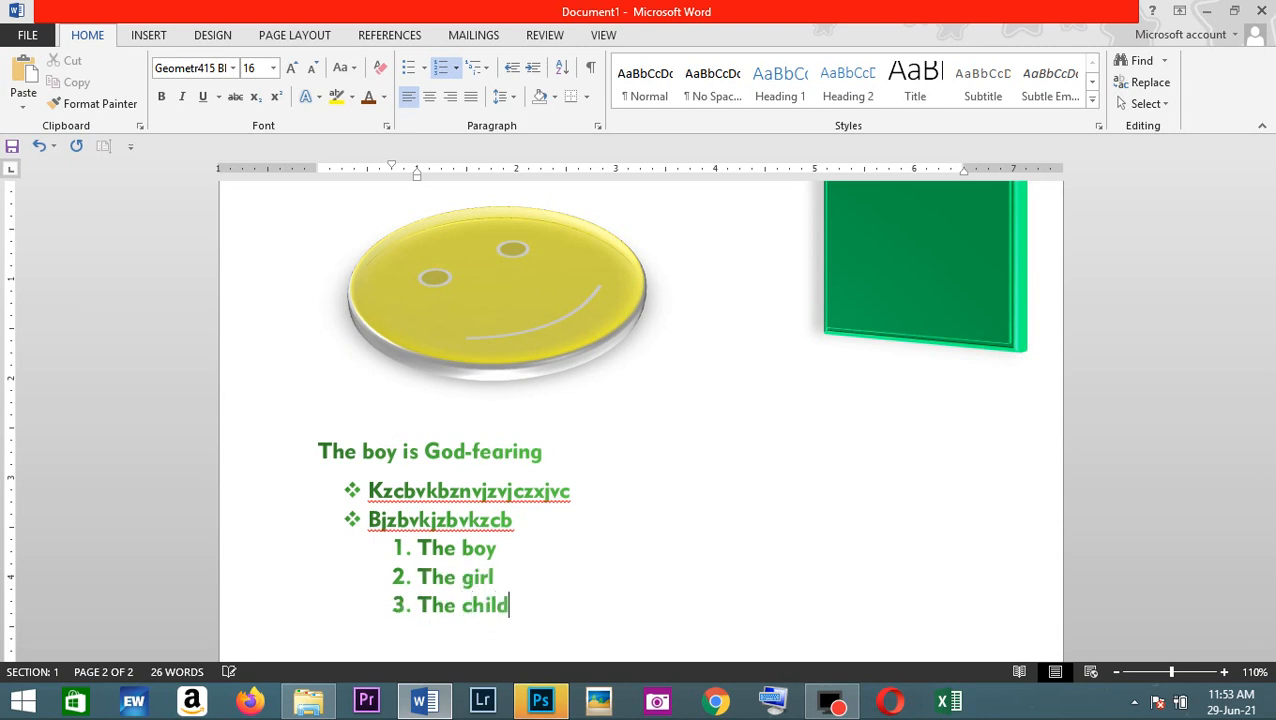
{"action": "key", "text": "Return"}
{"action": "type", "text": "djikhg"}
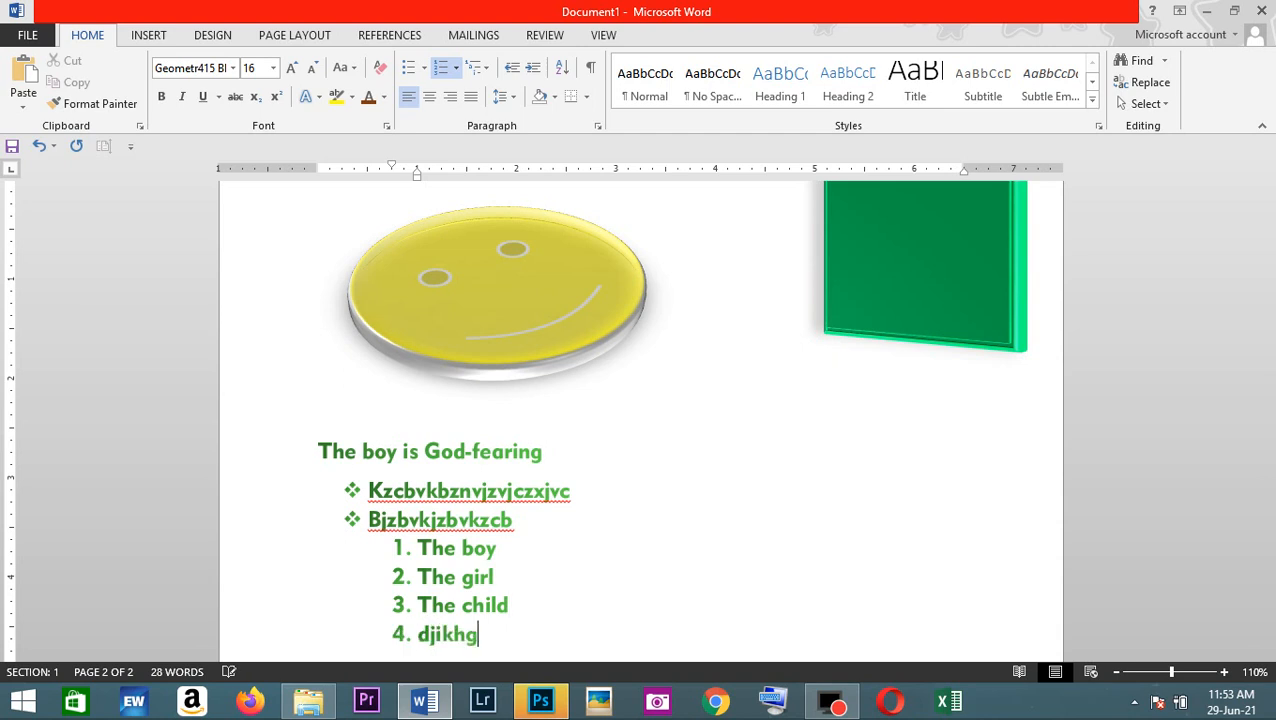
{"action": "key", "text": "Return"}
{"action": "type", "text": "adia hg"}
{"action": "key", "text": "Return"}
{"action": "type", "text": "andin"}
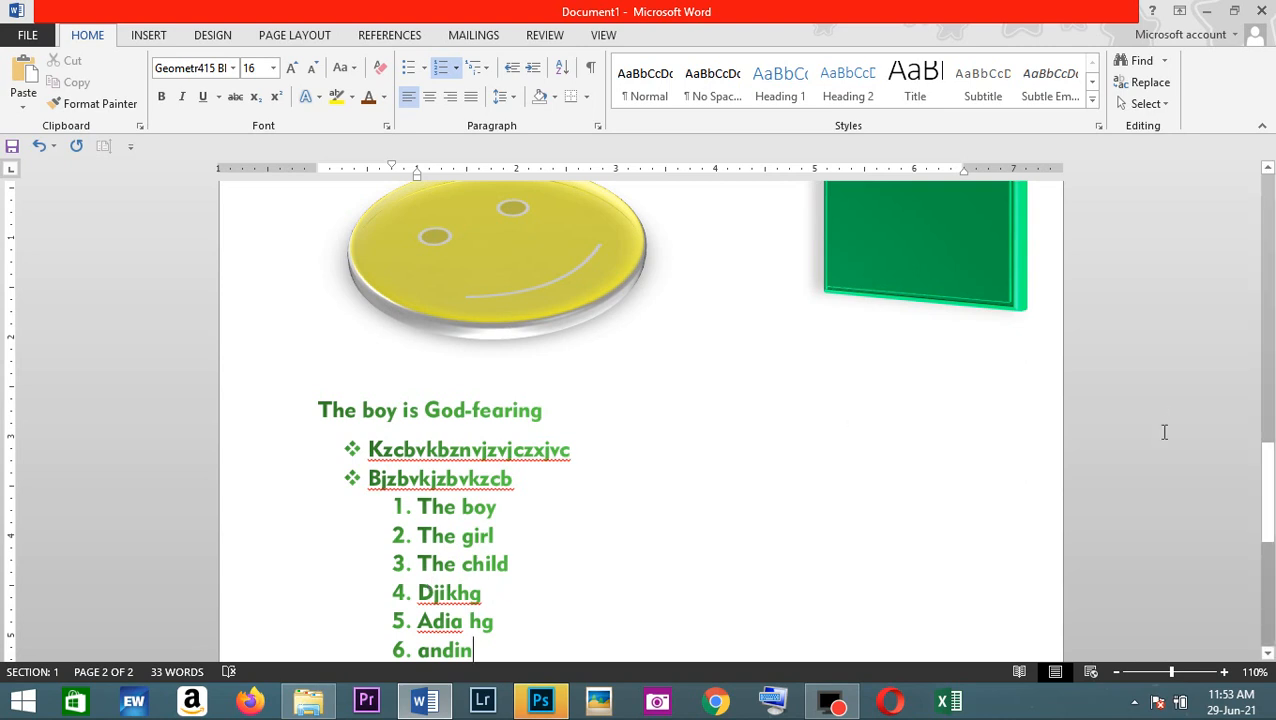
- Return to the document's first page and review the margin presets and the custom margin options in Page Setup
{"action": "left_click_drag", "start_coordinate": [1270, 473], "coordinate": [1271, 162]}
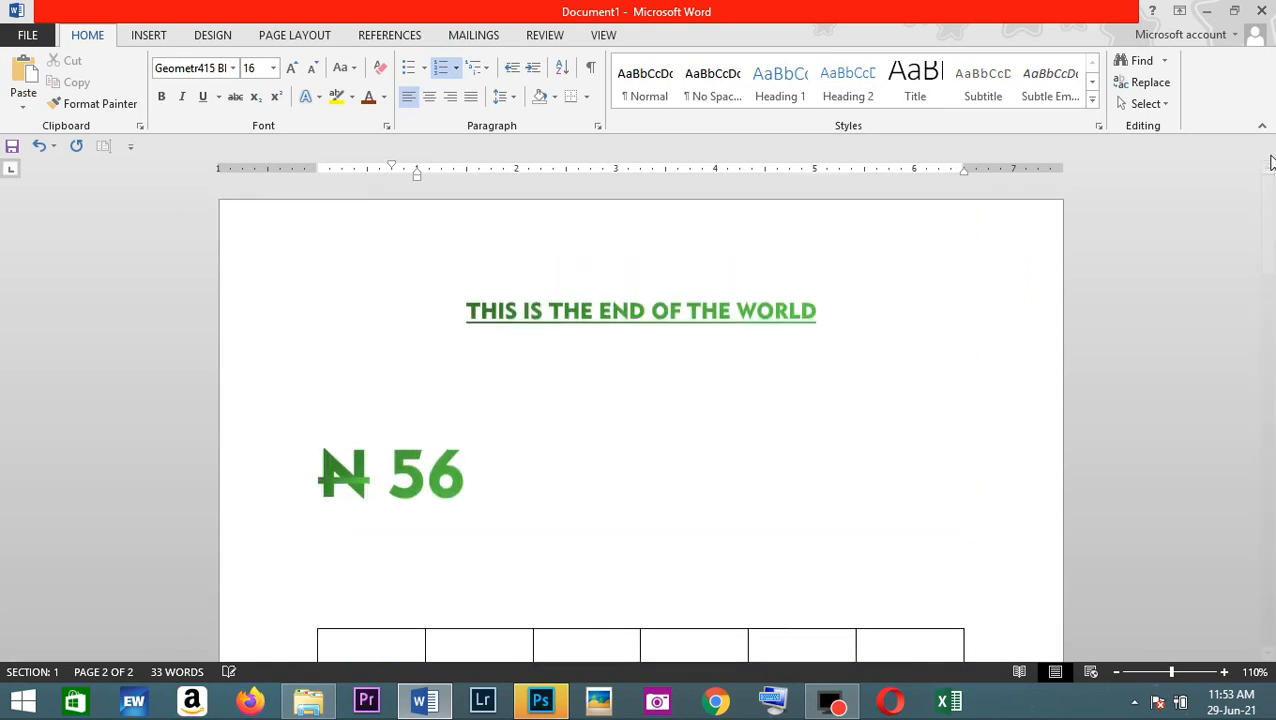
{"action": "left_click", "coordinate": [916, 358]}
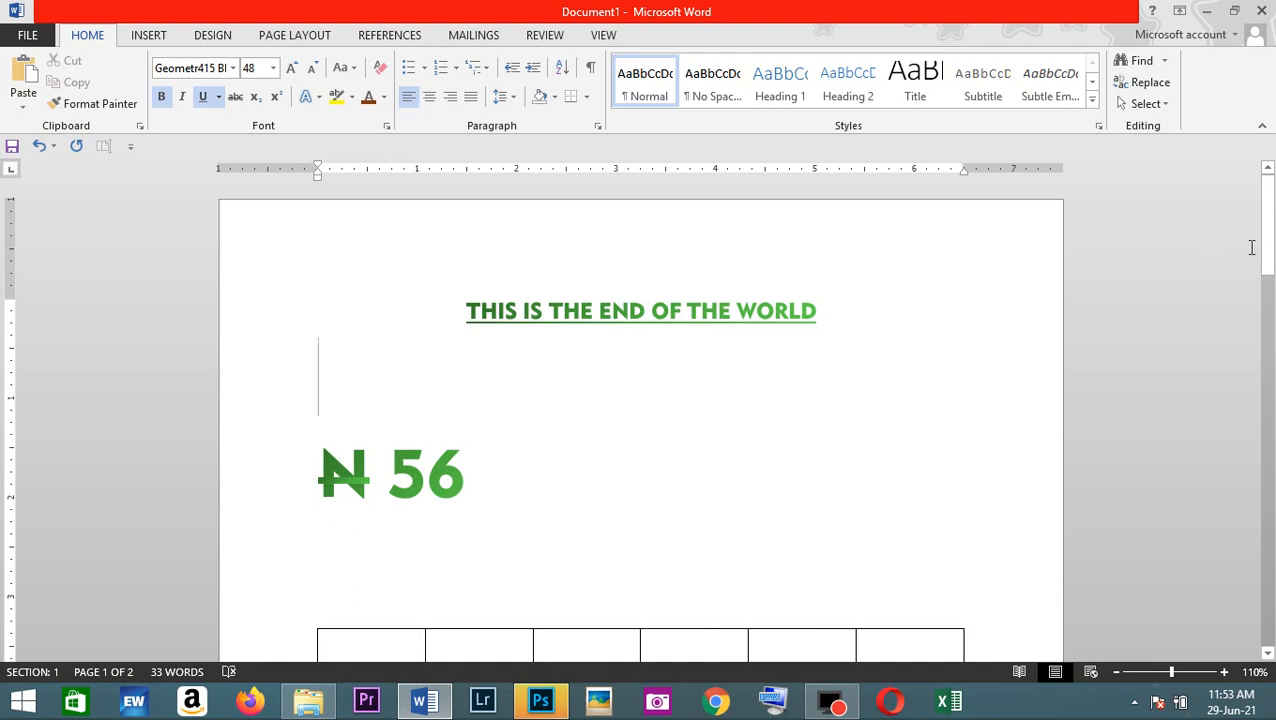
{"action": "left_click_drag", "start_coordinate": [1271, 258], "coordinate": [1271, 295]}
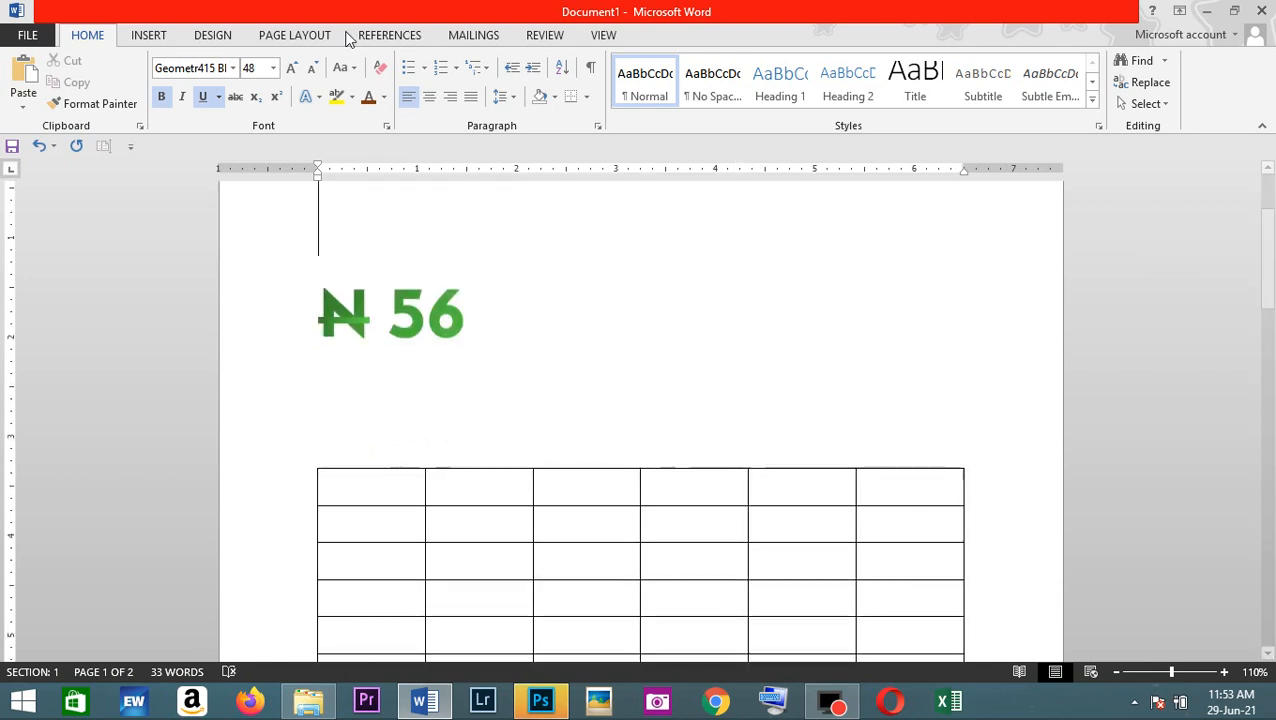
{"action": "left_click", "coordinate": [297, 36]}
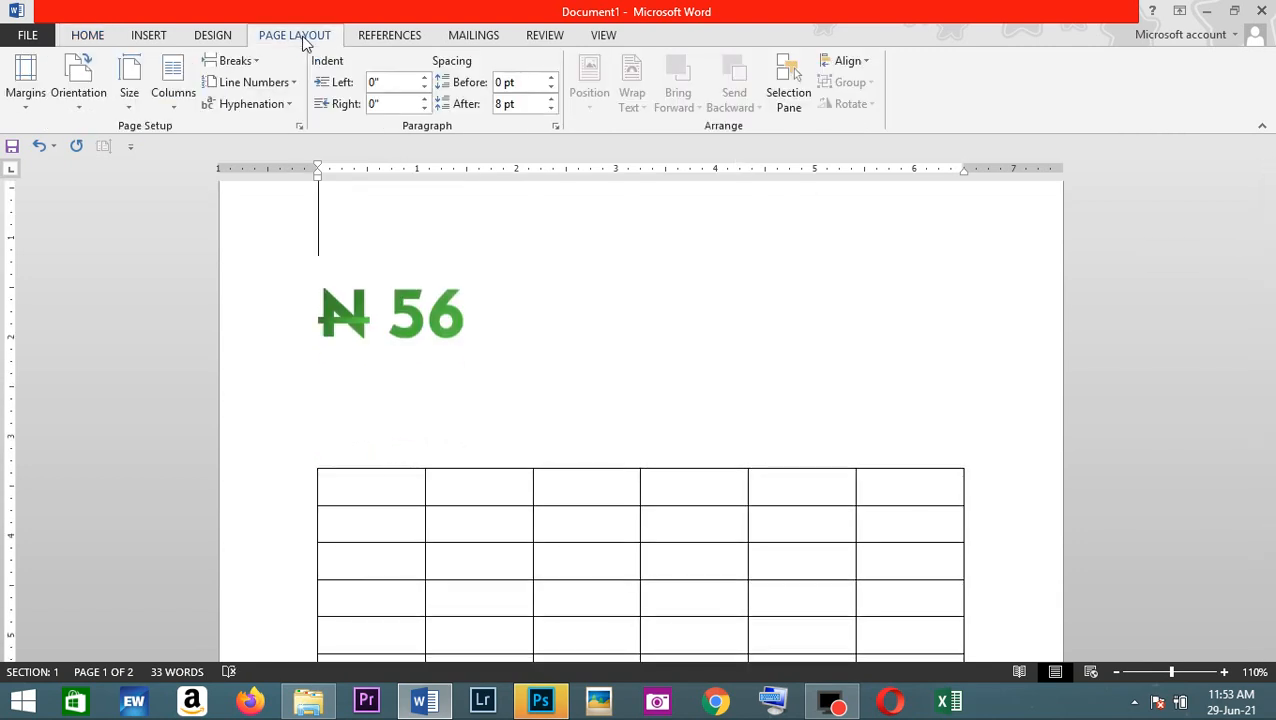
{"action": "left_click", "coordinate": [219, 44]}
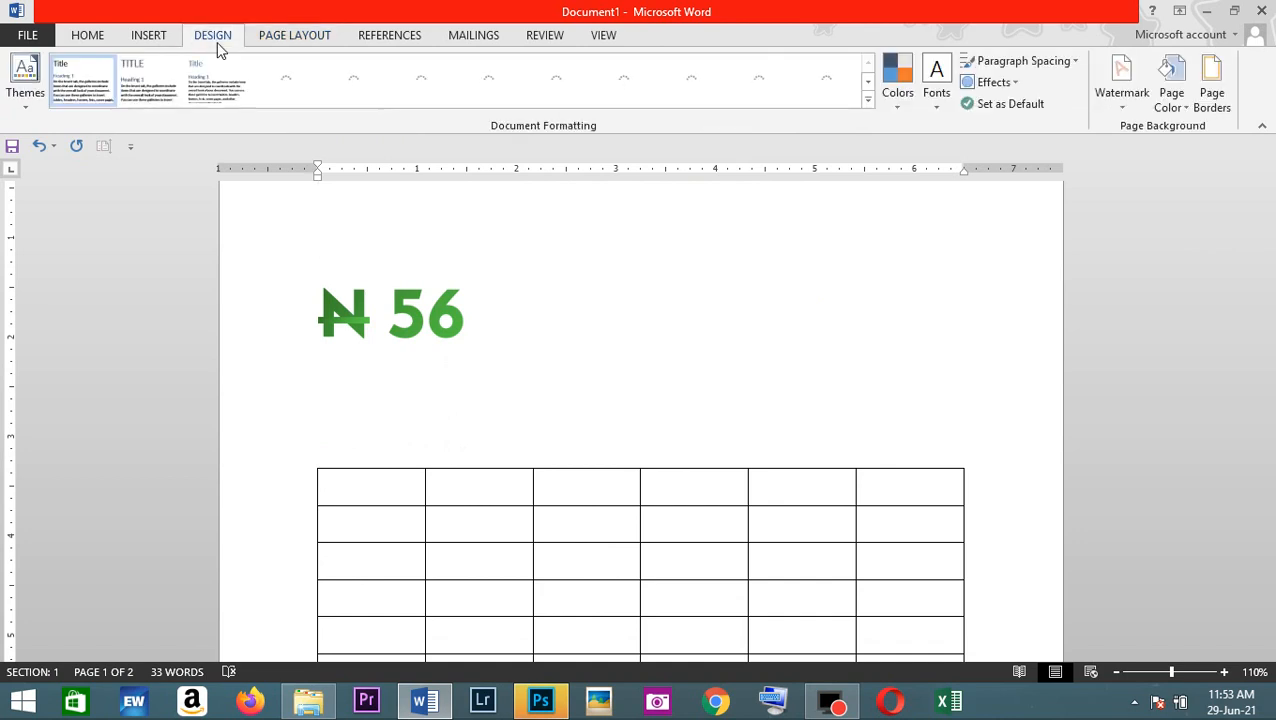
{"action": "left_click", "coordinate": [299, 38]}
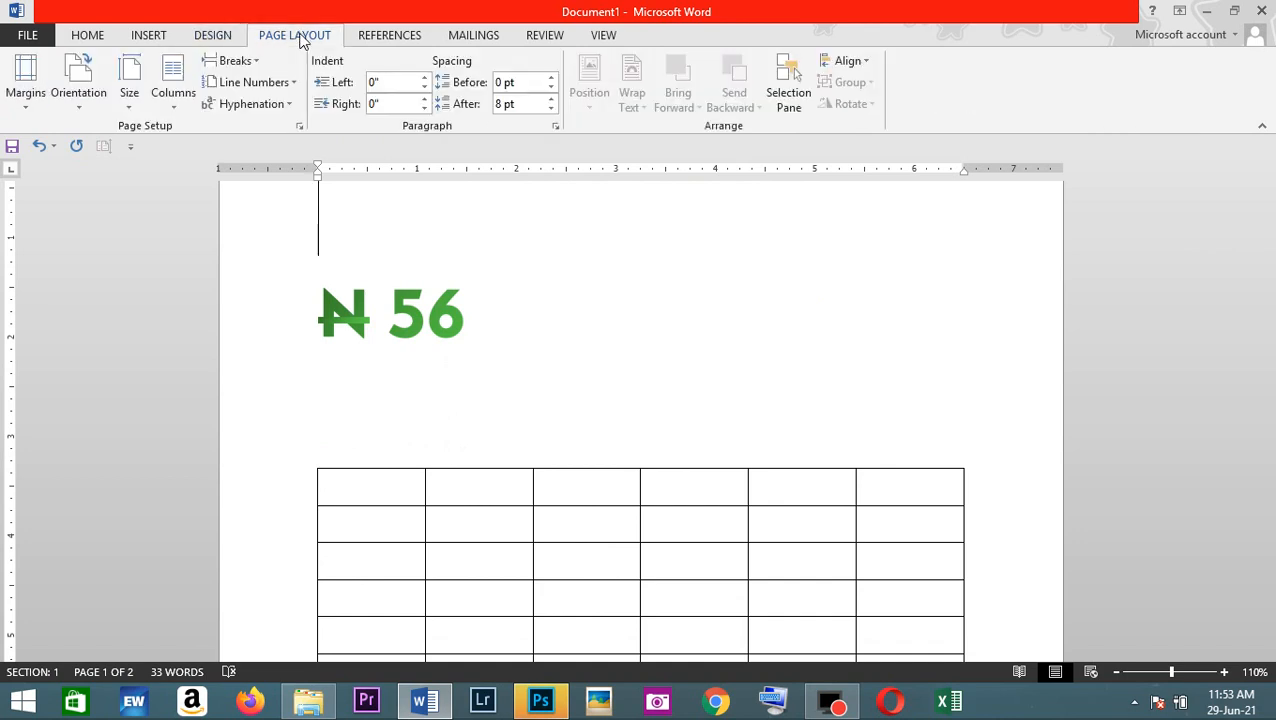
{"action": "left_click", "coordinate": [24, 110]}
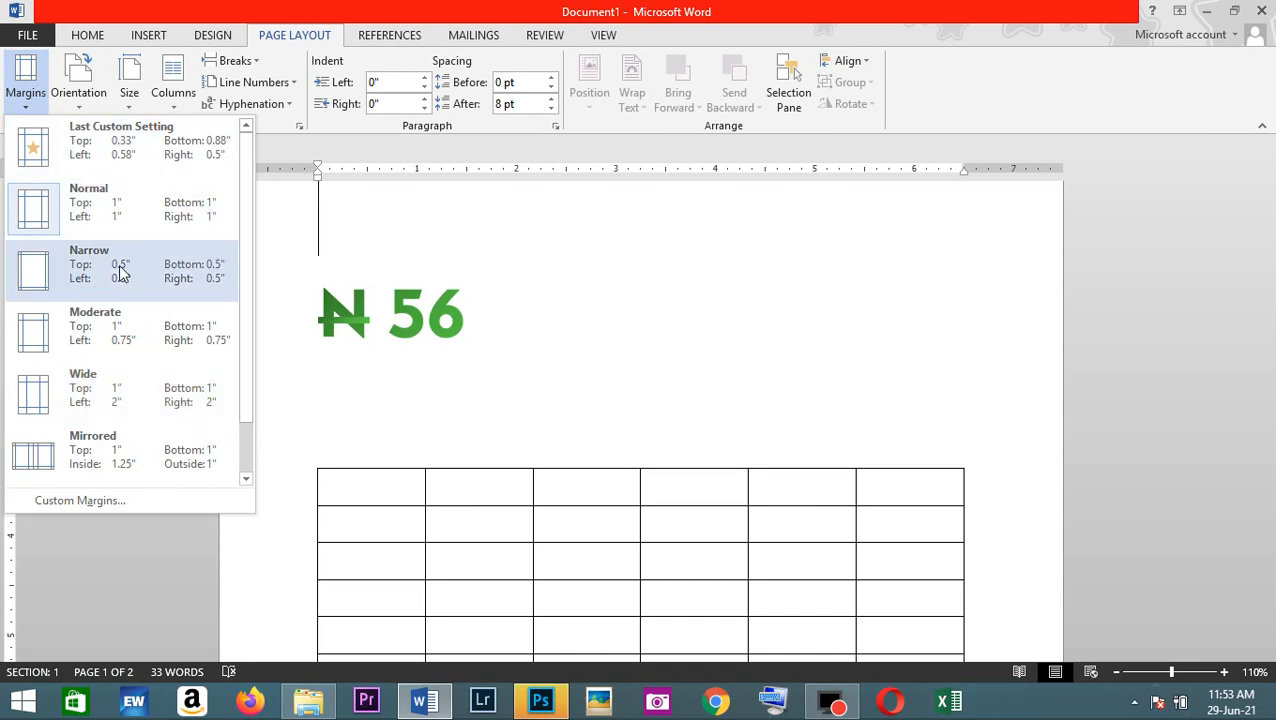
{"action": "left_click", "coordinate": [106, 504]}
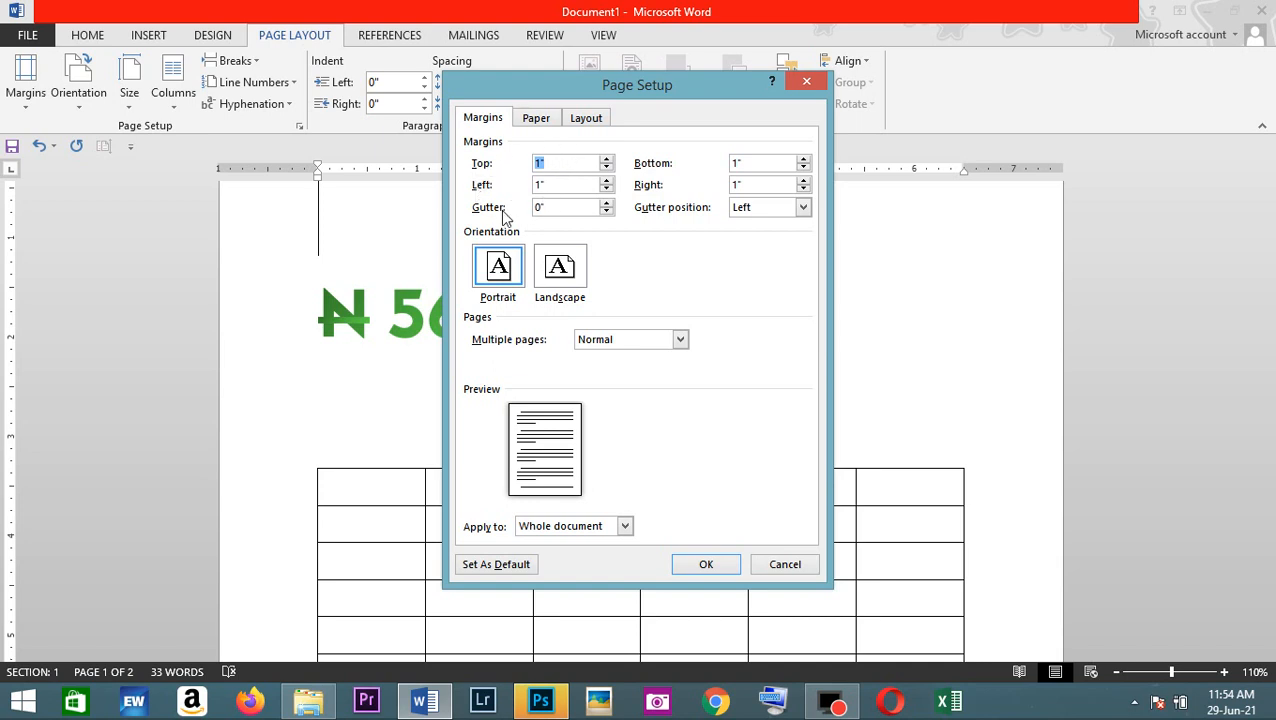
{"action": "left_click", "coordinate": [782, 567]}
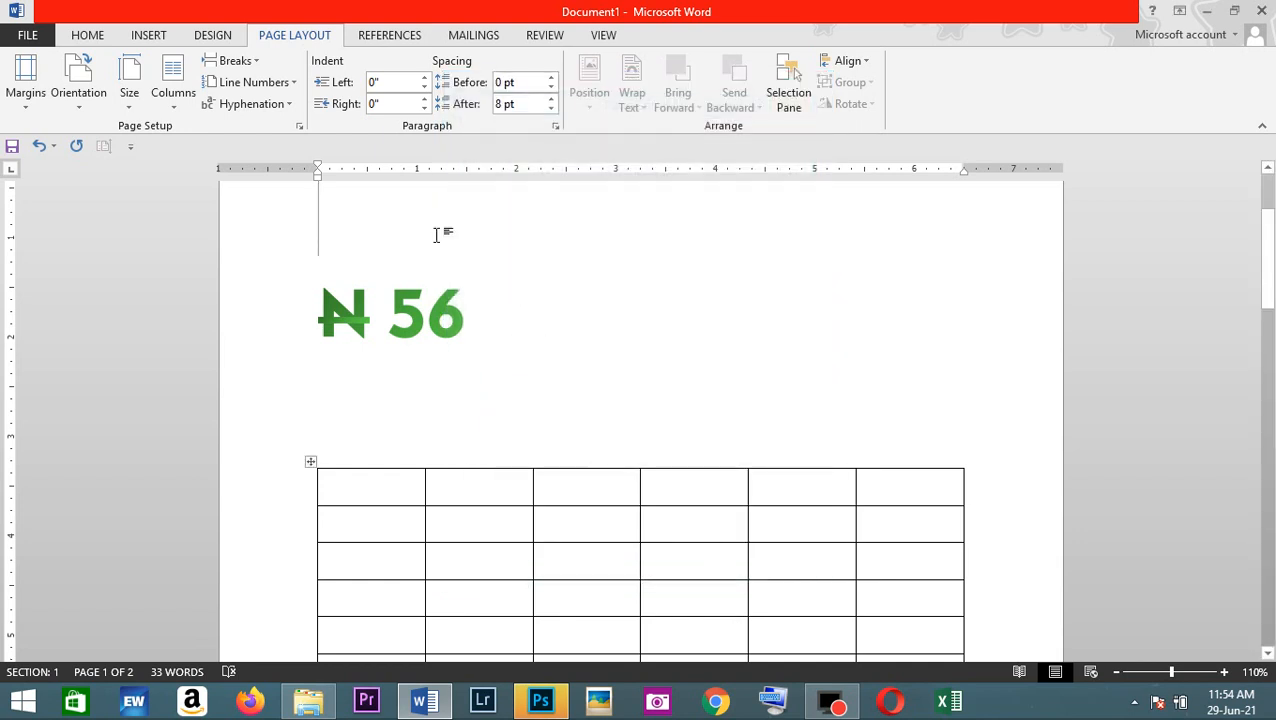
- Examine the full gallery of built-in style sets for document formatting
{"action": "left_click", "coordinate": [230, 37]}
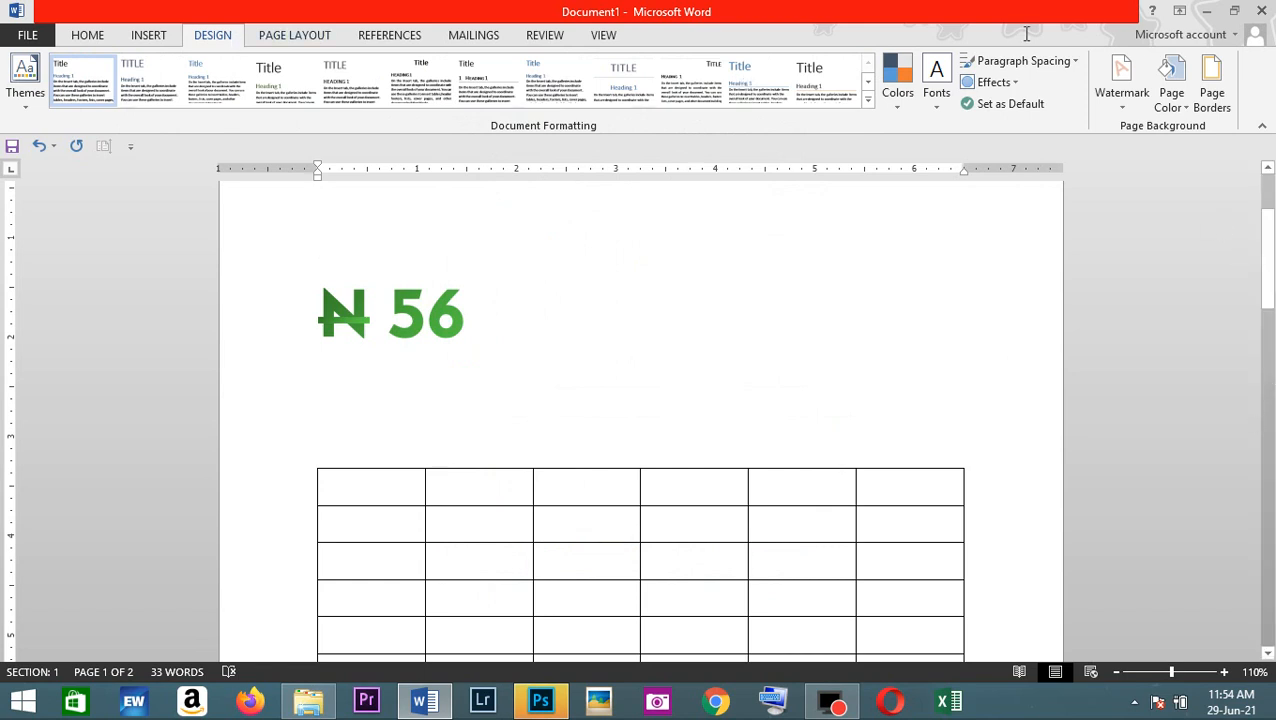
{"action": "left_click", "coordinate": [869, 104]}
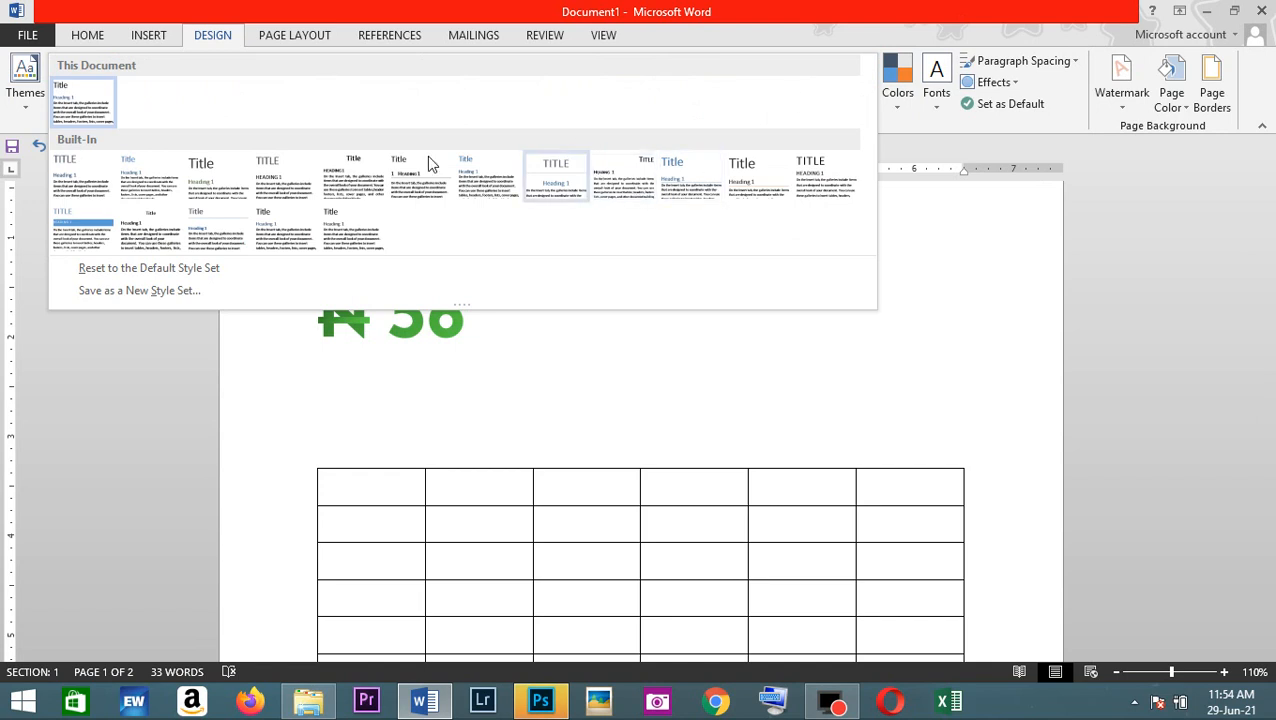
{"action": "left_click", "coordinate": [87, 38]}
{"action": "left_click", "coordinate": [87, 38]}
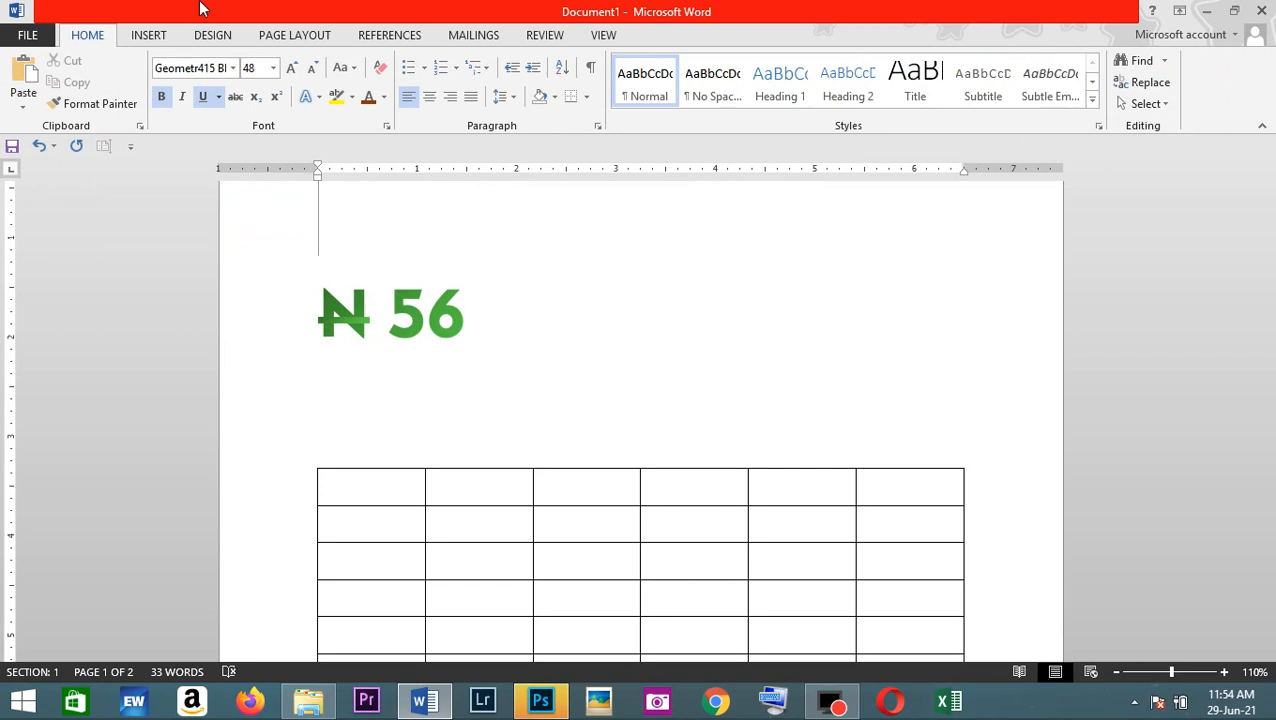
{"action": "right_click", "coordinate": [224, 44]}
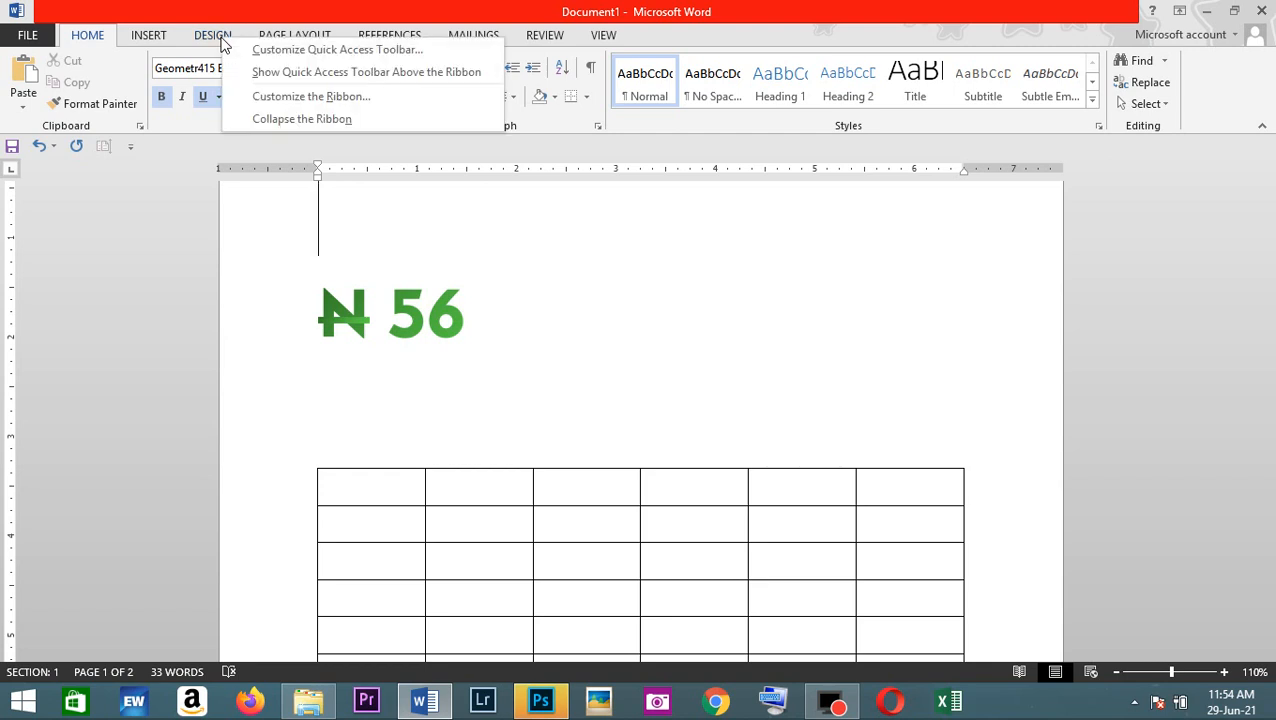
{"action": "left_click", "coordinate": [224, 44]}
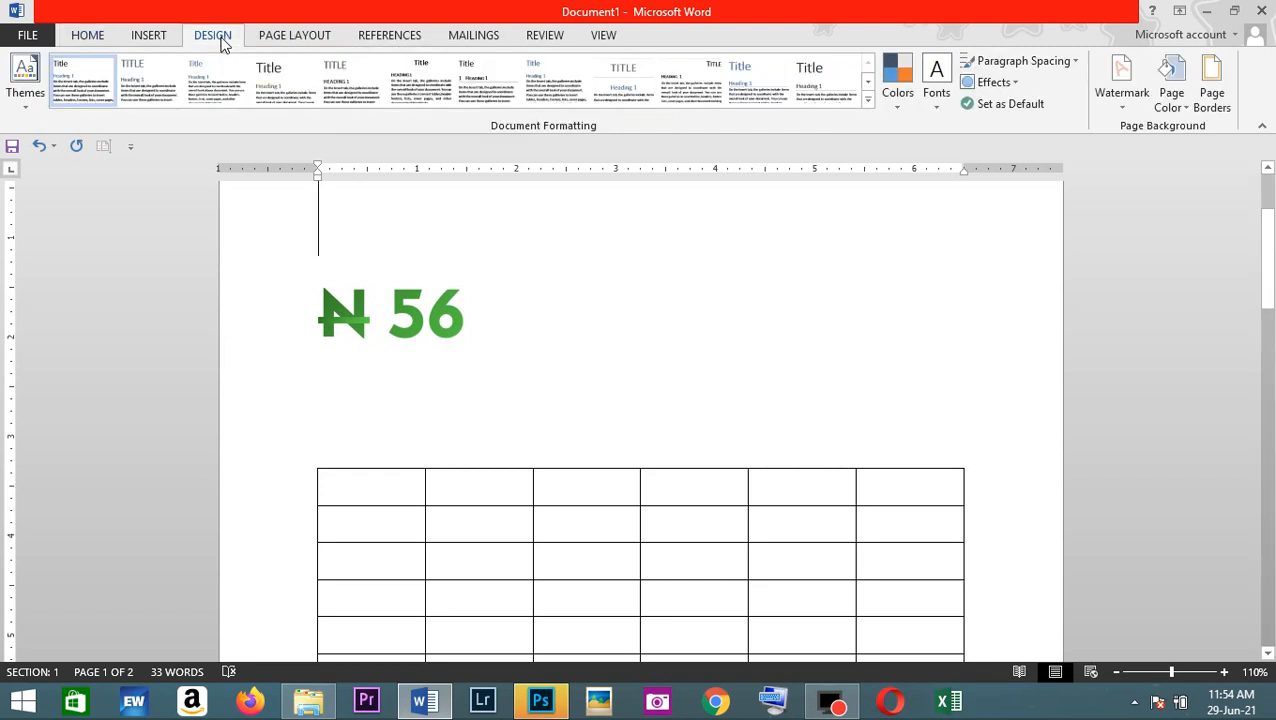
{"action": "left_click", "coordinate": [179, 41]}
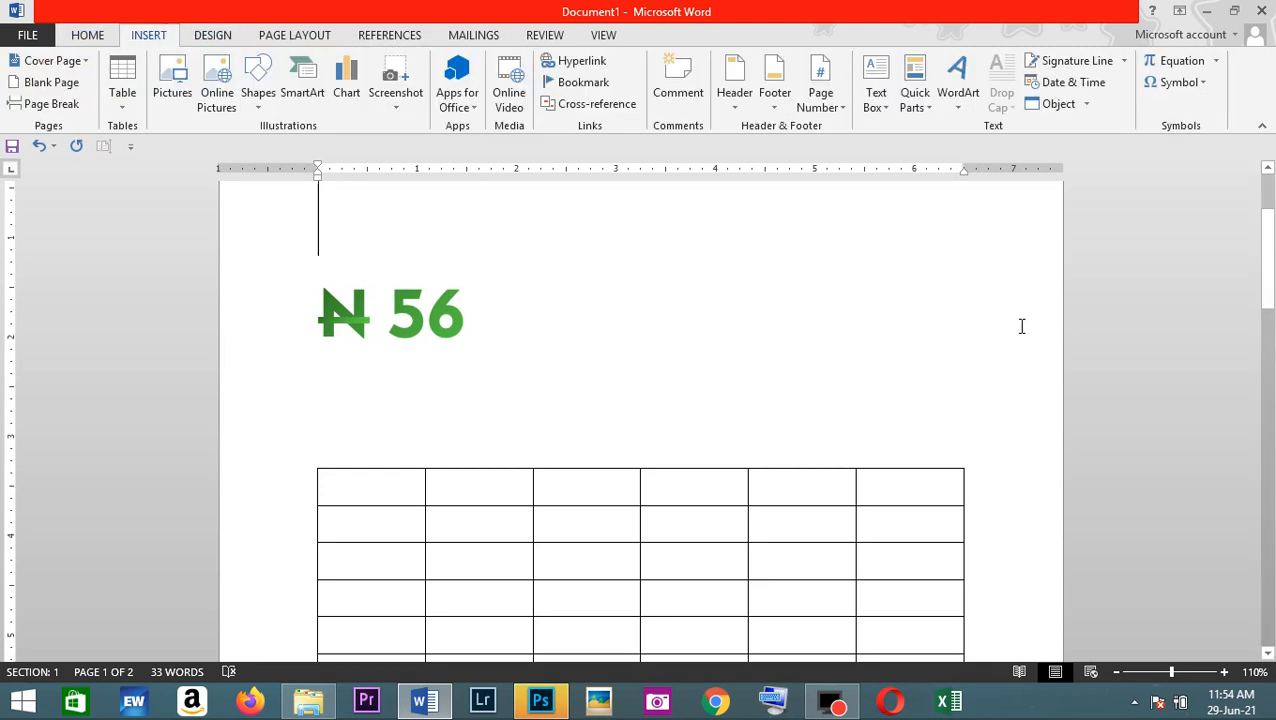
- Enter 10, 10, 20 and 58 in the first four rows of the empty table's second column
{"action": "left_click_drag", "start_coordinate": [1269, 290], "coordinate": [1270, 368]}
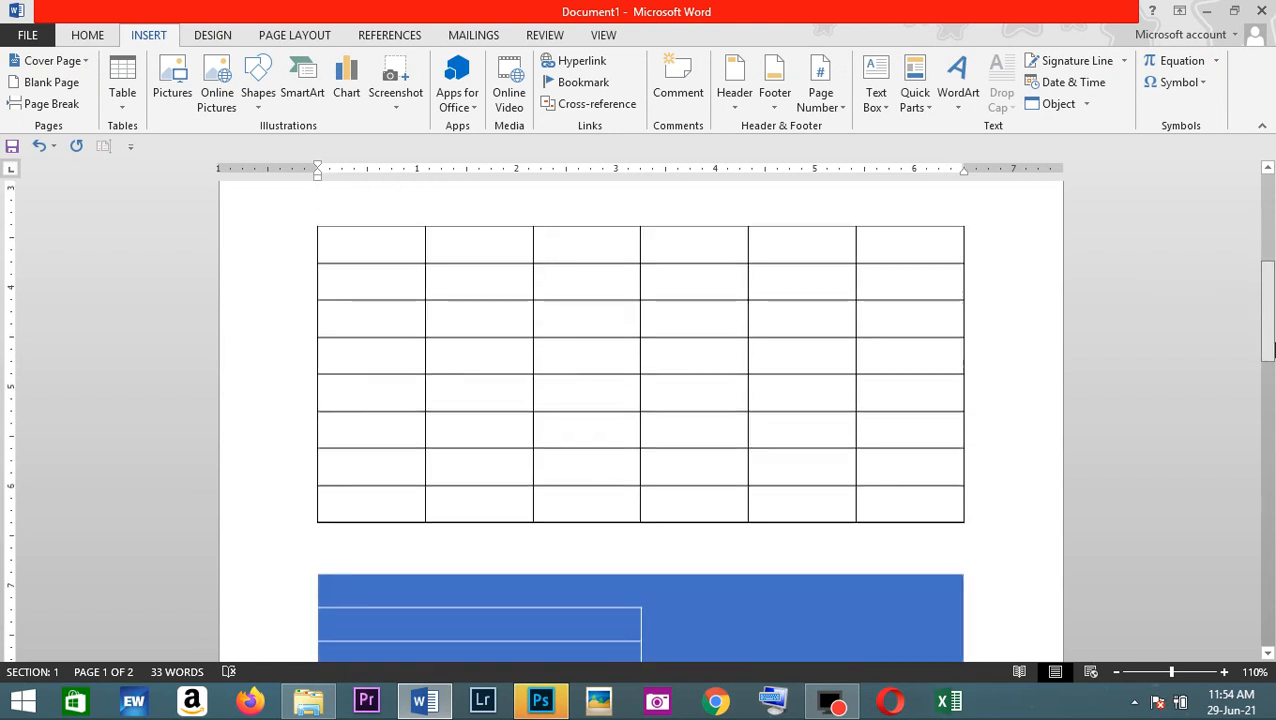
{"action": "left_click", "coordinate": [472, 236]}
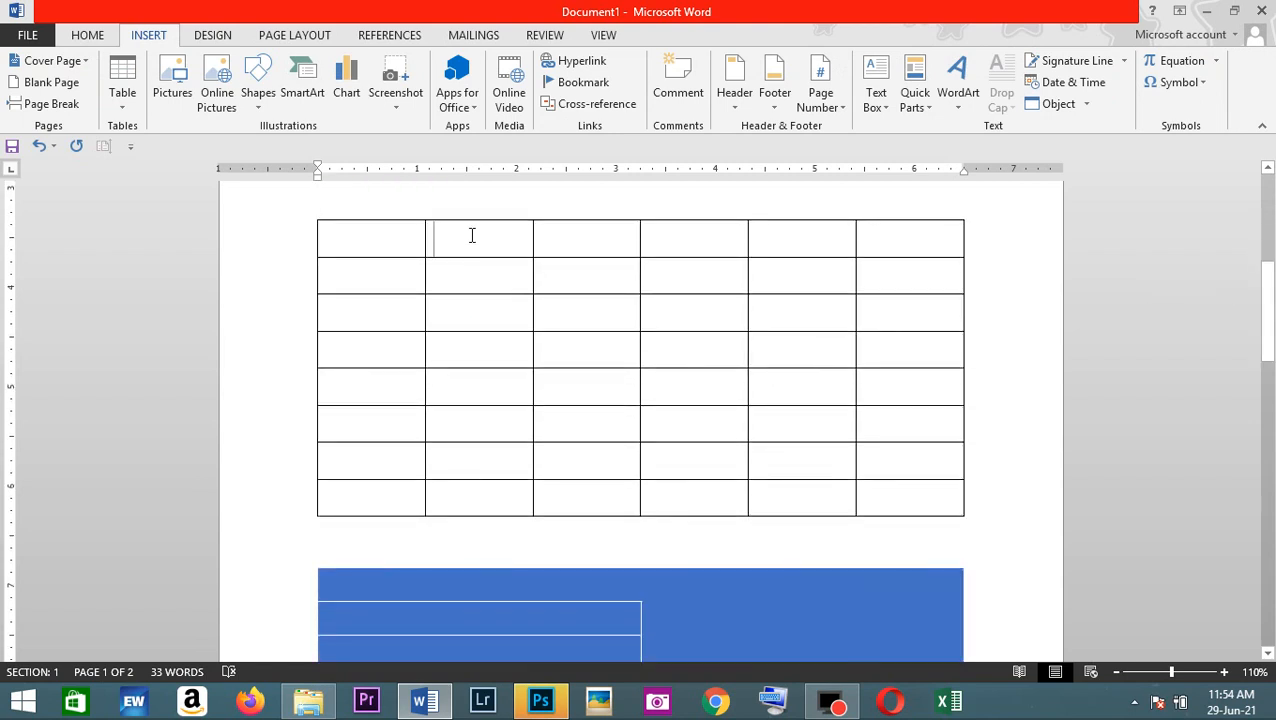
{"action": "type", "text": "10"}
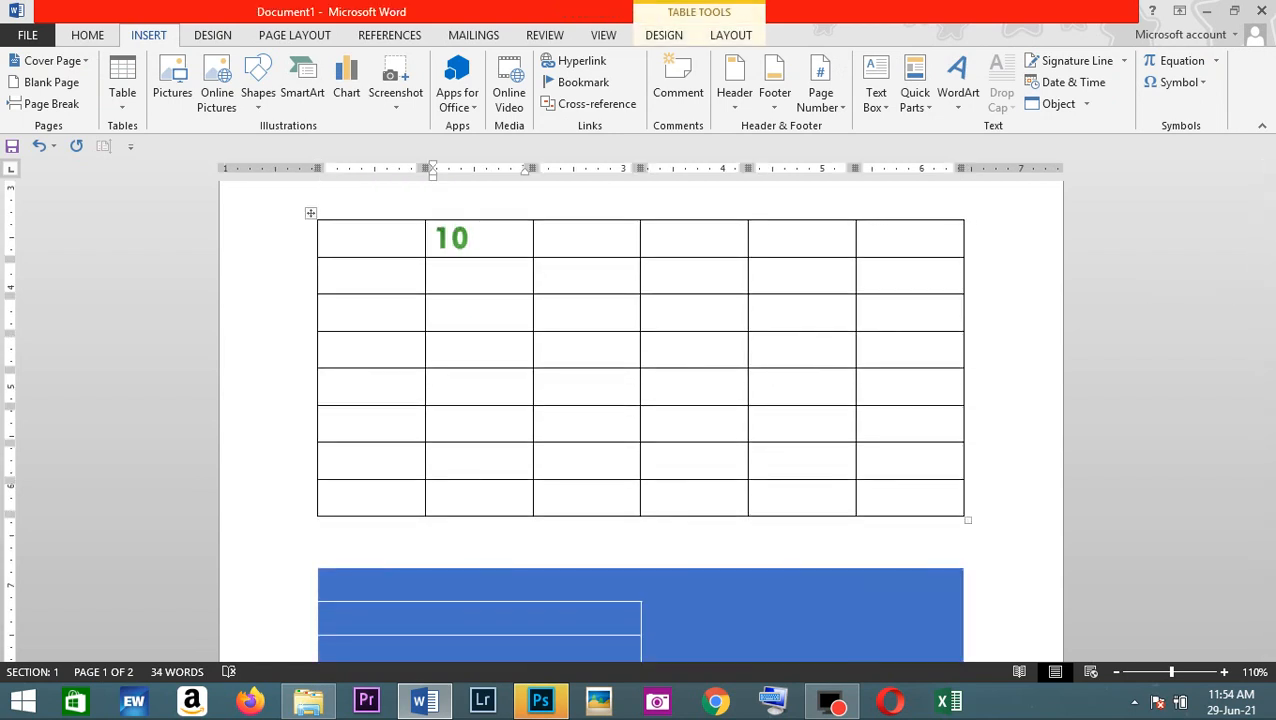
{"action": "key", "text": "Down"}
{"action": "type", "text": "10"}
{"action": "key", "text": "Down"}
{"action": "type", "text": "2"}
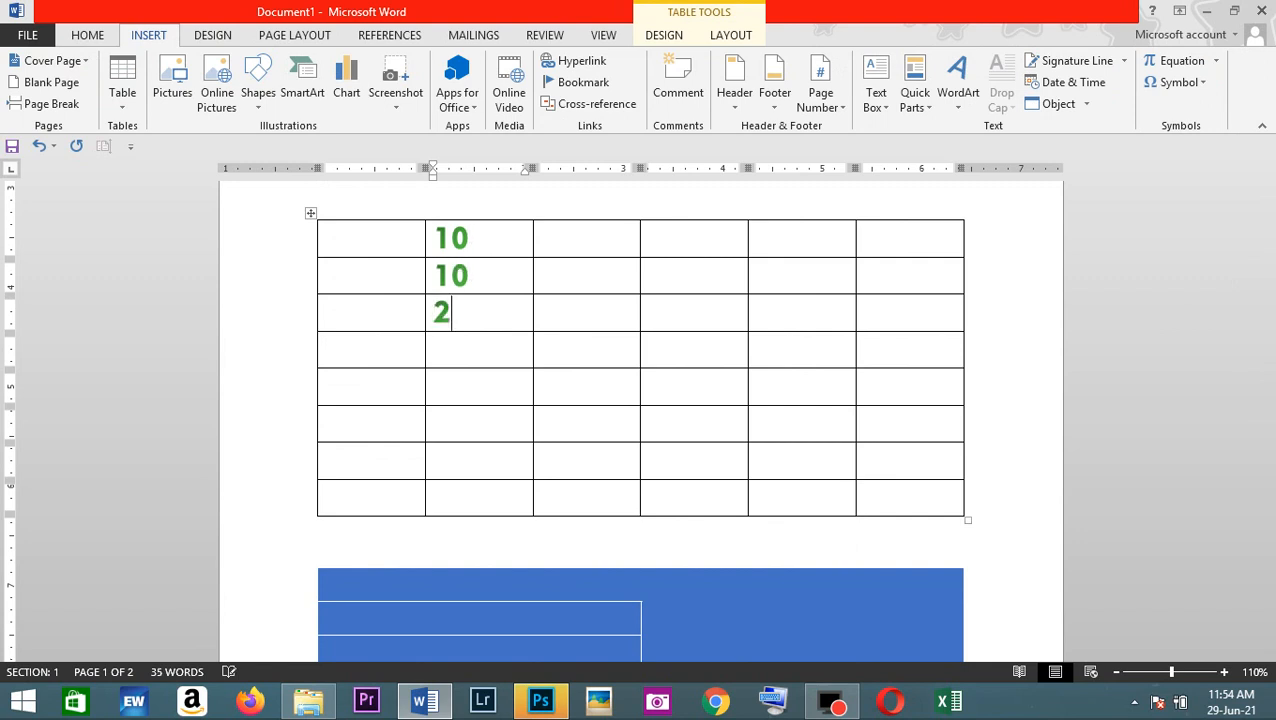
{"action": "type", "text": "0"}
{"action": "key", "text": "Down"}
{"action": "type", "text": "58"}
- Enter 55, 8 and 4 in the fifth to seventh rows of the table's second column
{"action": "key", "text": "Down"}
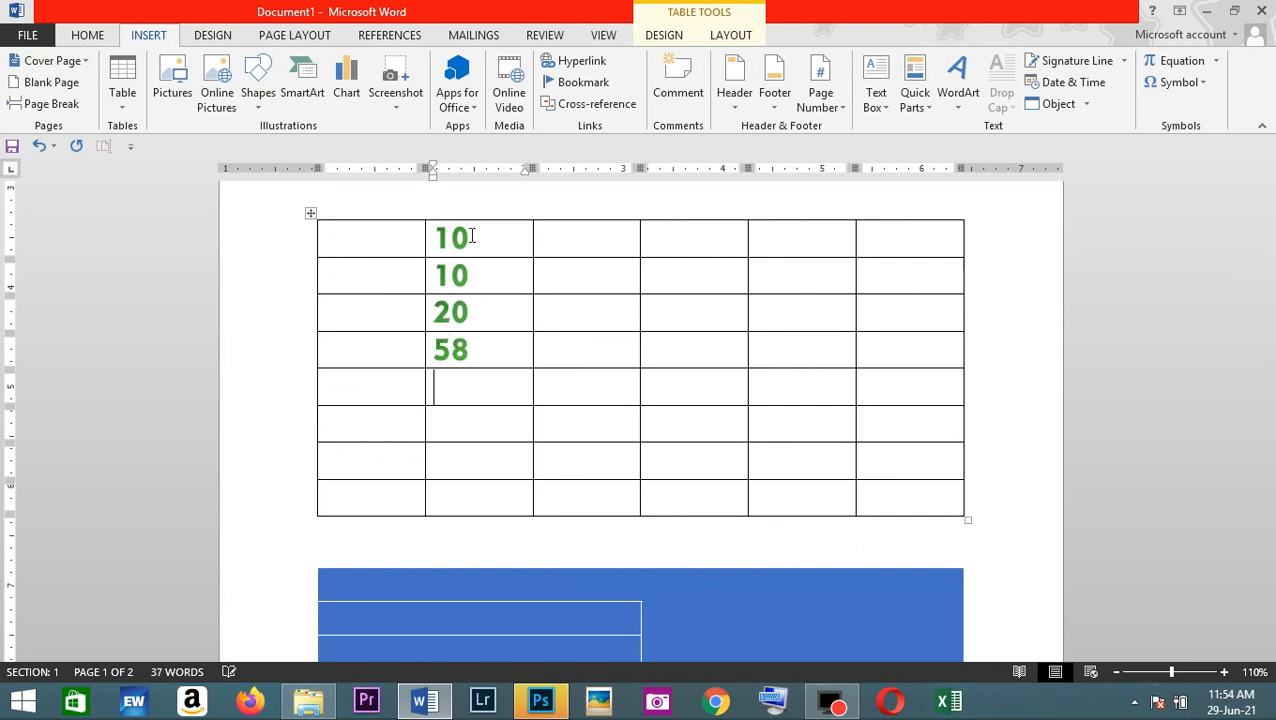
{"action": "type", "text": "55"}
{"action": "key", "text": "Down"}
{"action": "type", "text": "8"}
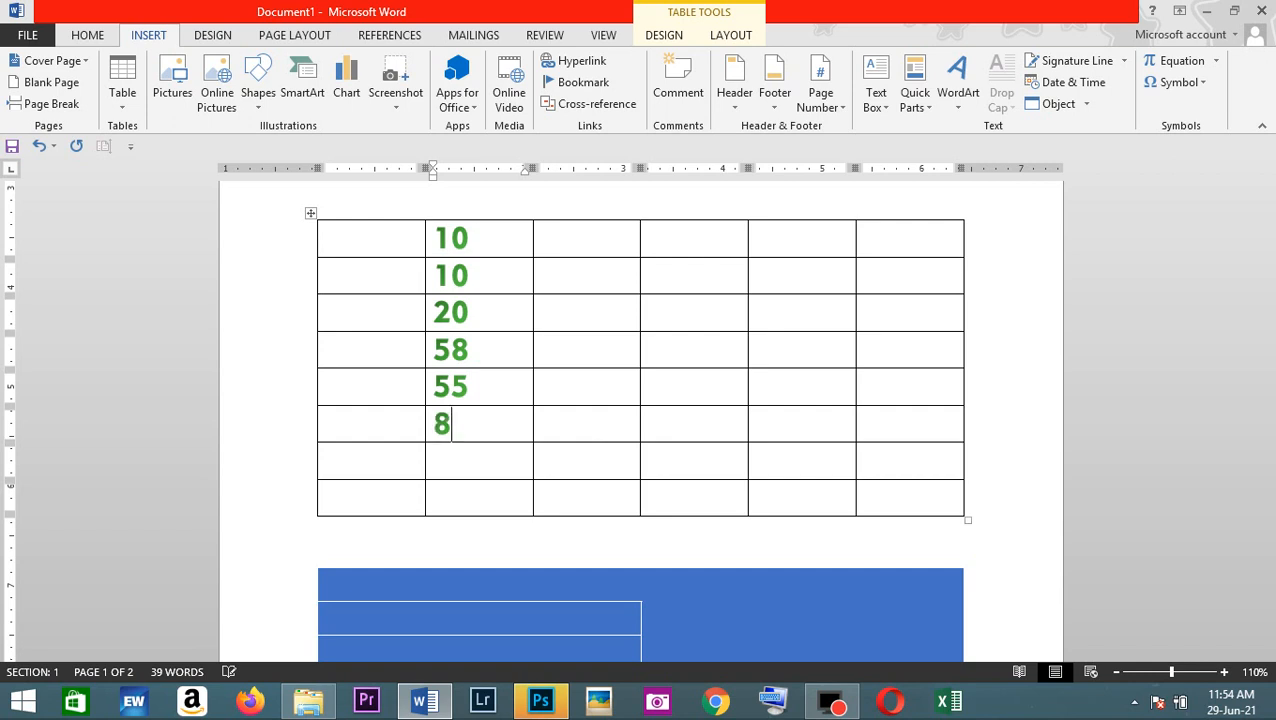
{"action": "key", "text": "Down"}
{"action": "type", "text": "4"}
{"action": "key", "text": "Down"}
- Insert three blank lines between the table of numbers and the blue table below it
{"action": "left_click", "coordinate": [643, 575]}
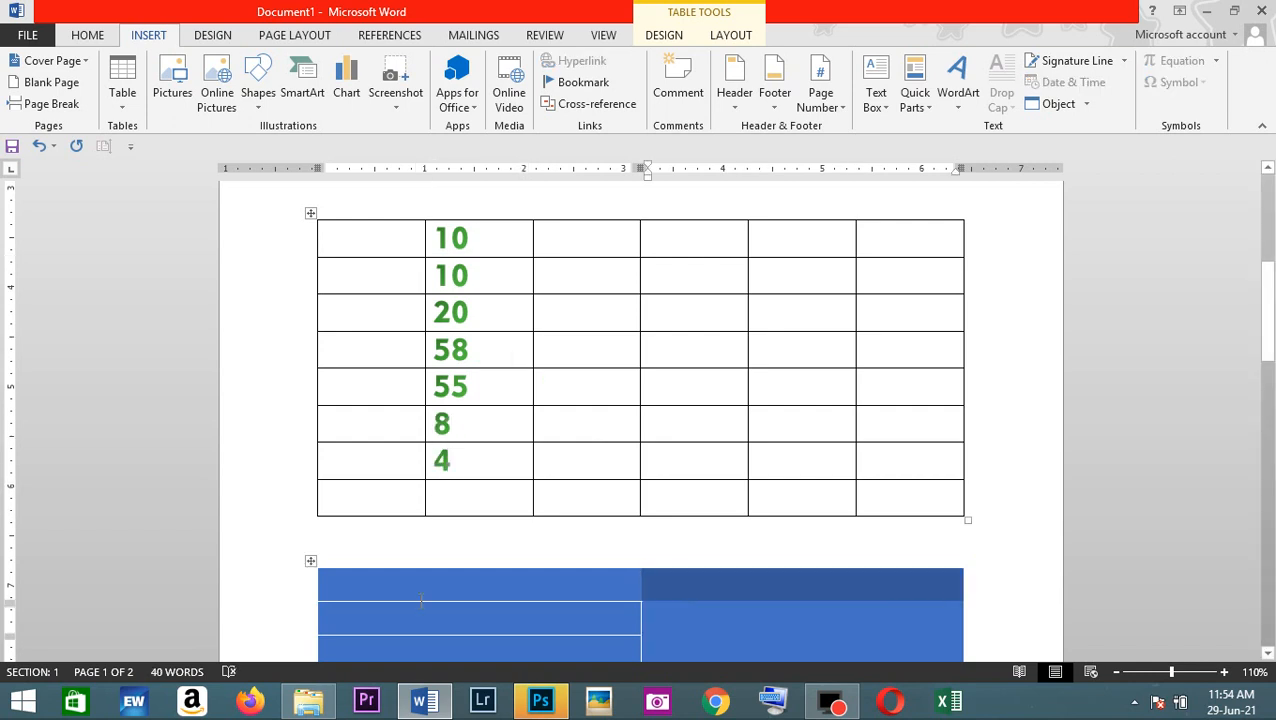
{"action": "left_click", "coordinate": [339, 545]}
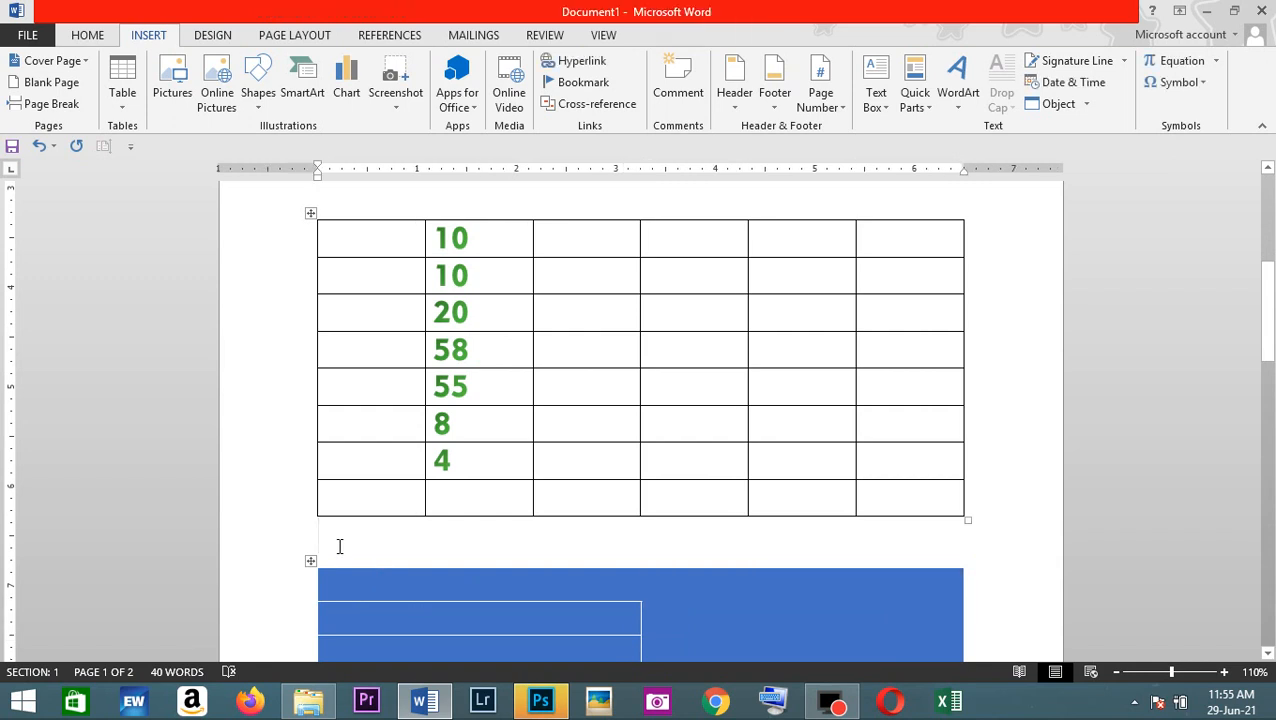
{"action": "key", "text": "Return"}
{"action": "key", "text": "Return"}
{"action": "key", "text": "Return"}
{"action": "key", "text": "Up"}
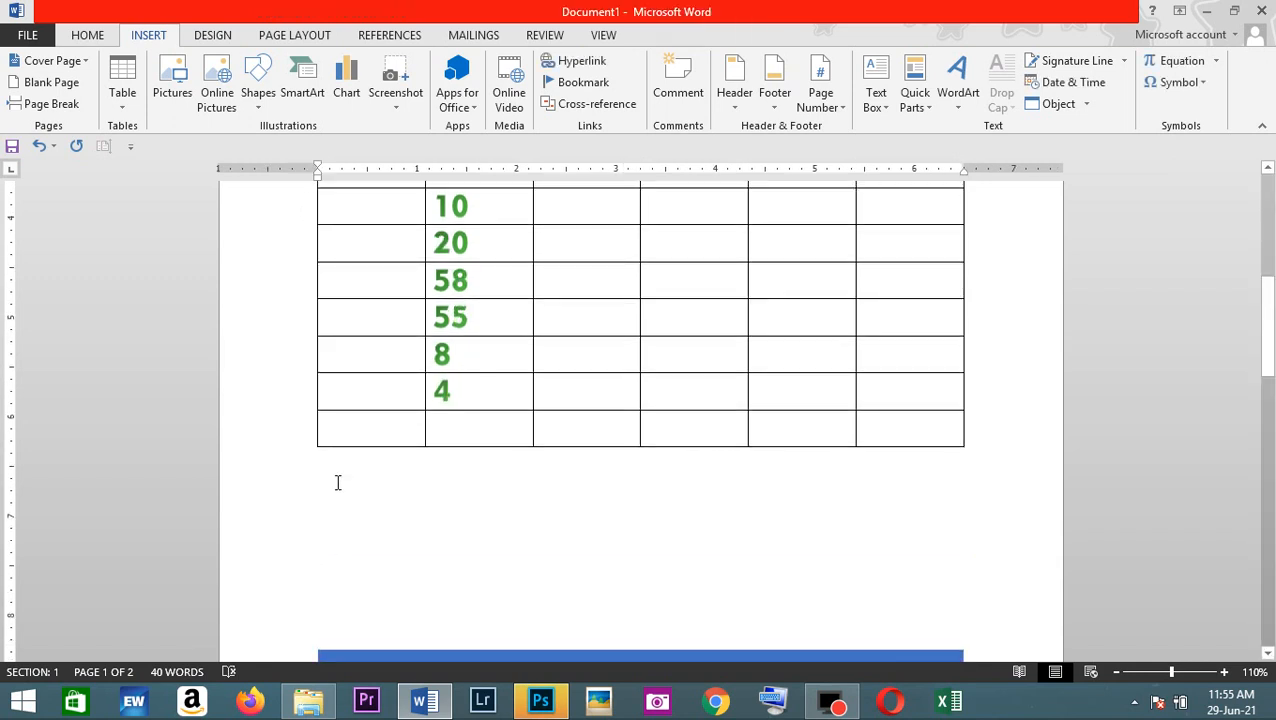
- Label the first cell of the number table's last row "Total" and move to the adjacent cell
{"action": "left_click", "coordinate": [396, 422]}
{"action": "type", "text": "total"}
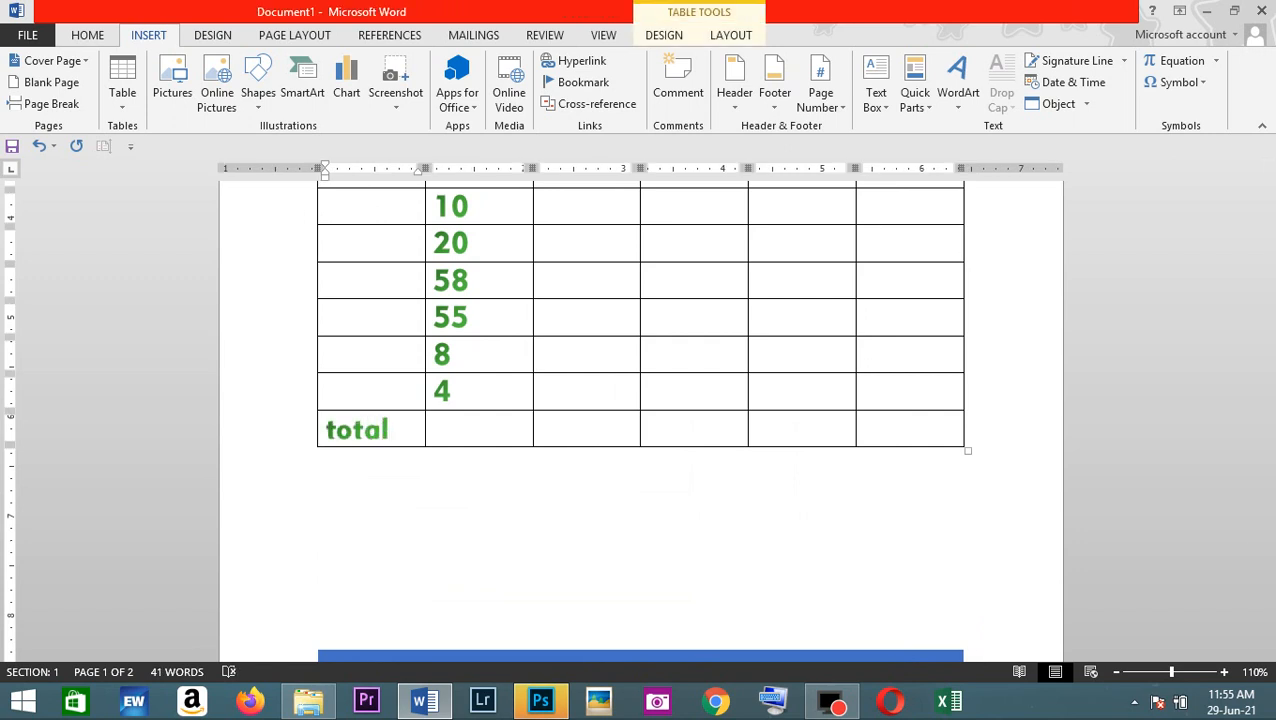
{"action": "key", "text": "Tab"}
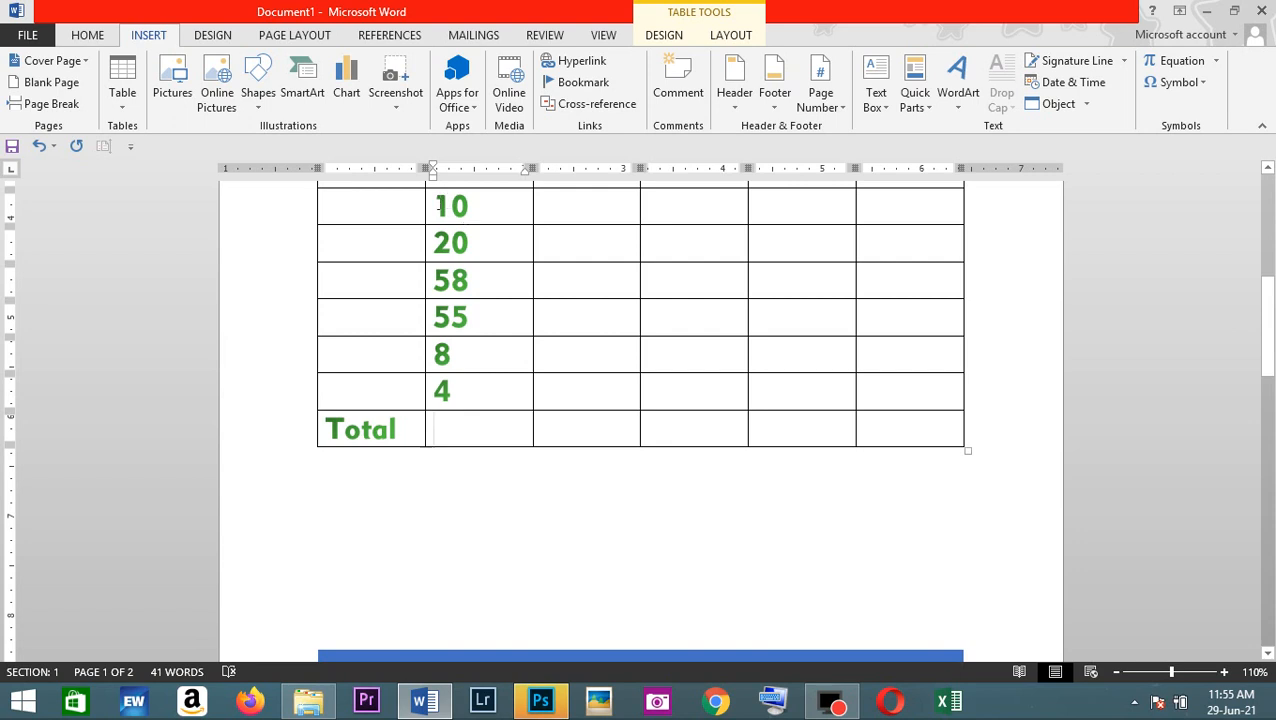
- Replace the numbers in the three cells directly above the total cell with 5 each
{"action": "left_click_drag", "start_coordinate": [441, 206], "coordinate": [462, 396]}
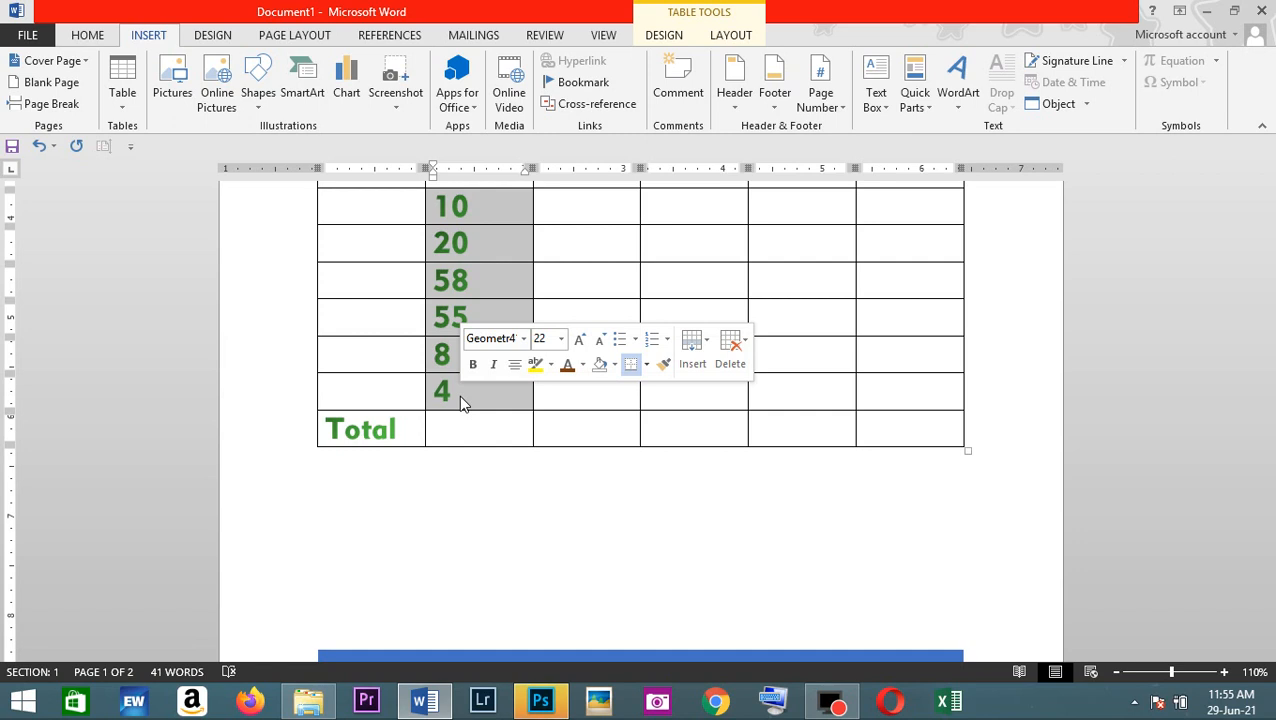
{"action": "left_click", "coordinate": [460, 394]}
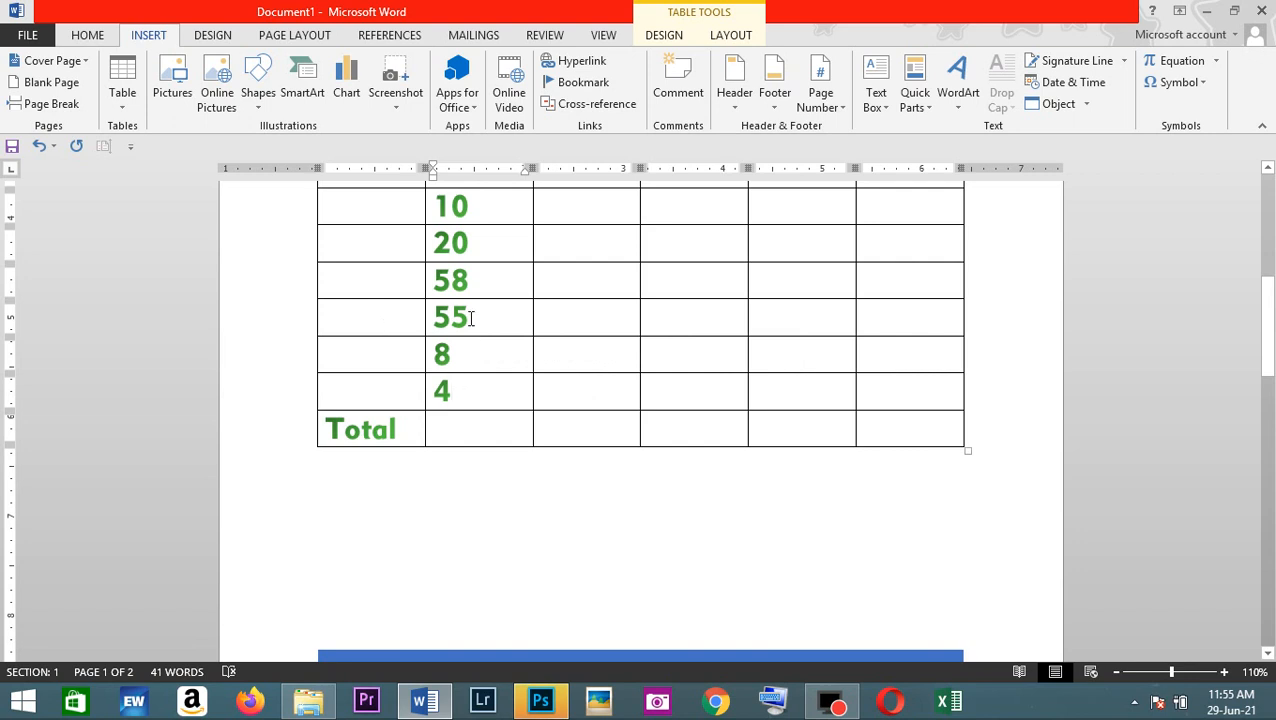
{"action": "key", "text": "BackSpace"}
{"action": "key", "text": "BackSpace"}
{"action": "type", "text": "5"}
{"action": "left_click", "coordinate": [471, 396]}
{"action": "key", "text": "BackSpace"}
{"action": "type", "text": "5"}
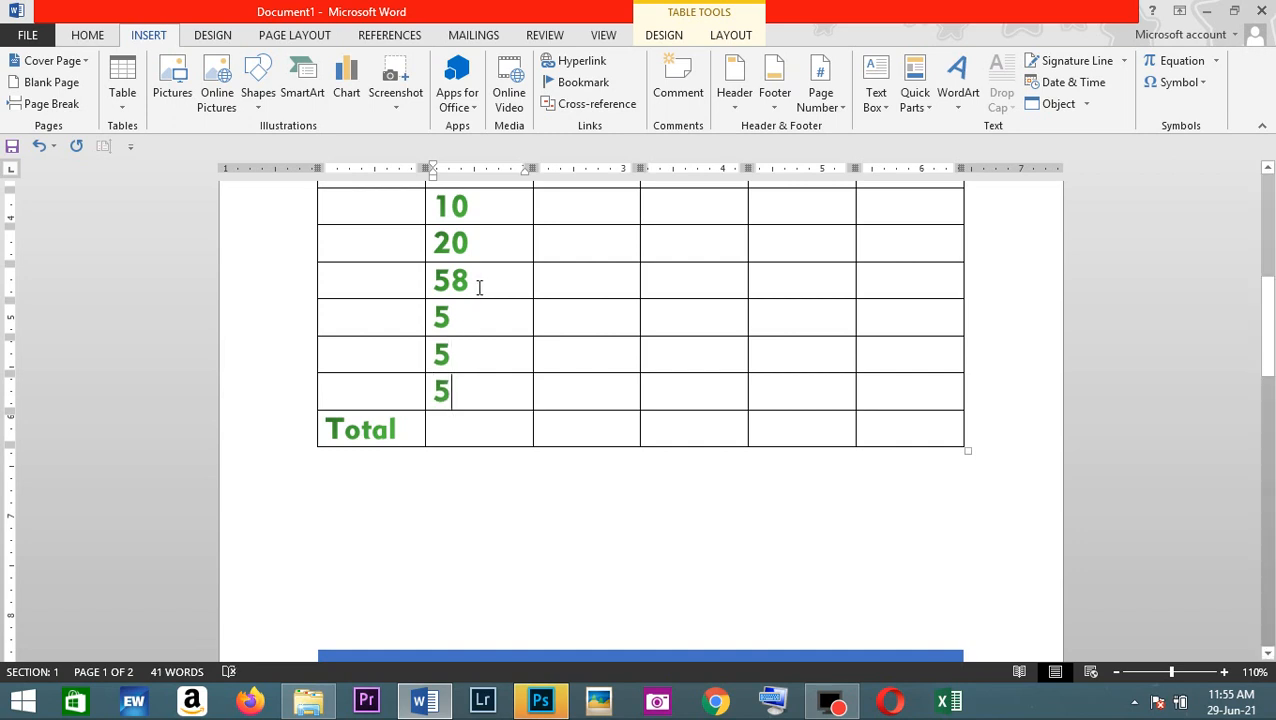
- Replace the 58 and the 20 in the table's second column with 5 each
{"action": "left_click", "coordinate": [479, 287]}
{"action": "key", "text": "BackSpace"}
{"action": "left_click", "coordinate": [481, 243]}
{"action": "key", "text": "BackSpace"}
{"action": "key", "text": "BackSpace"}
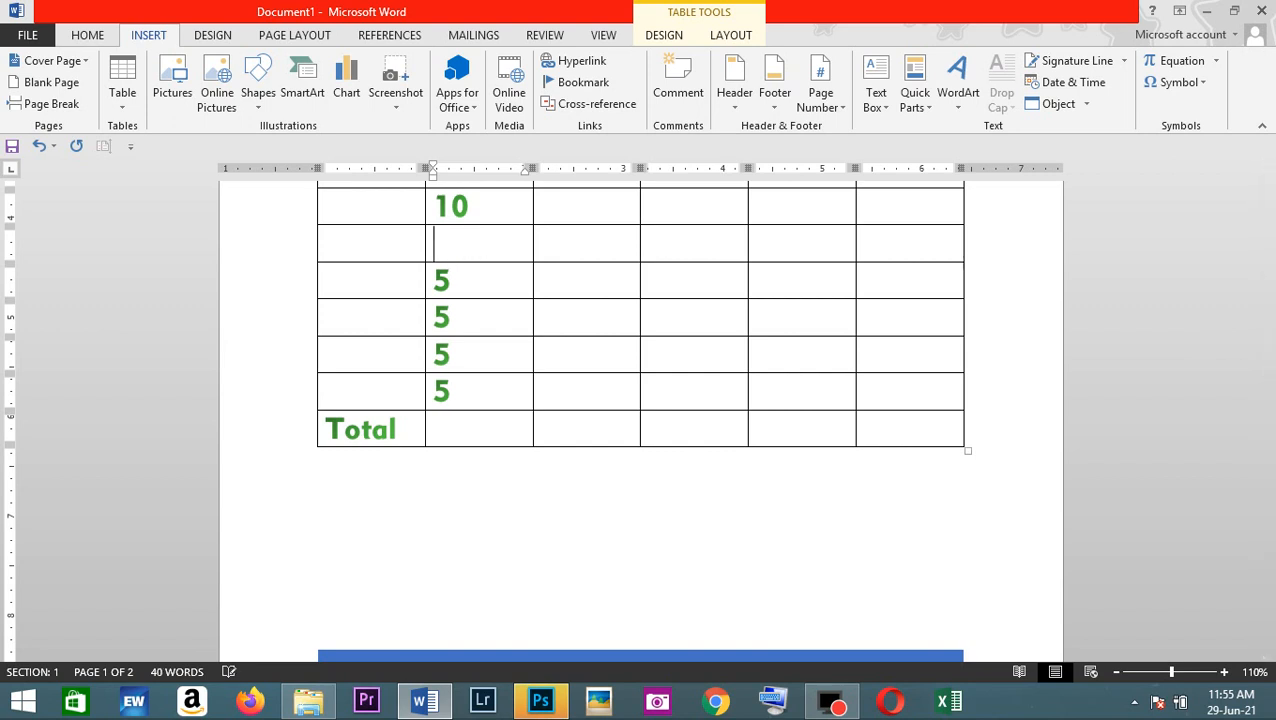
{"action": "type", "text": "5"}
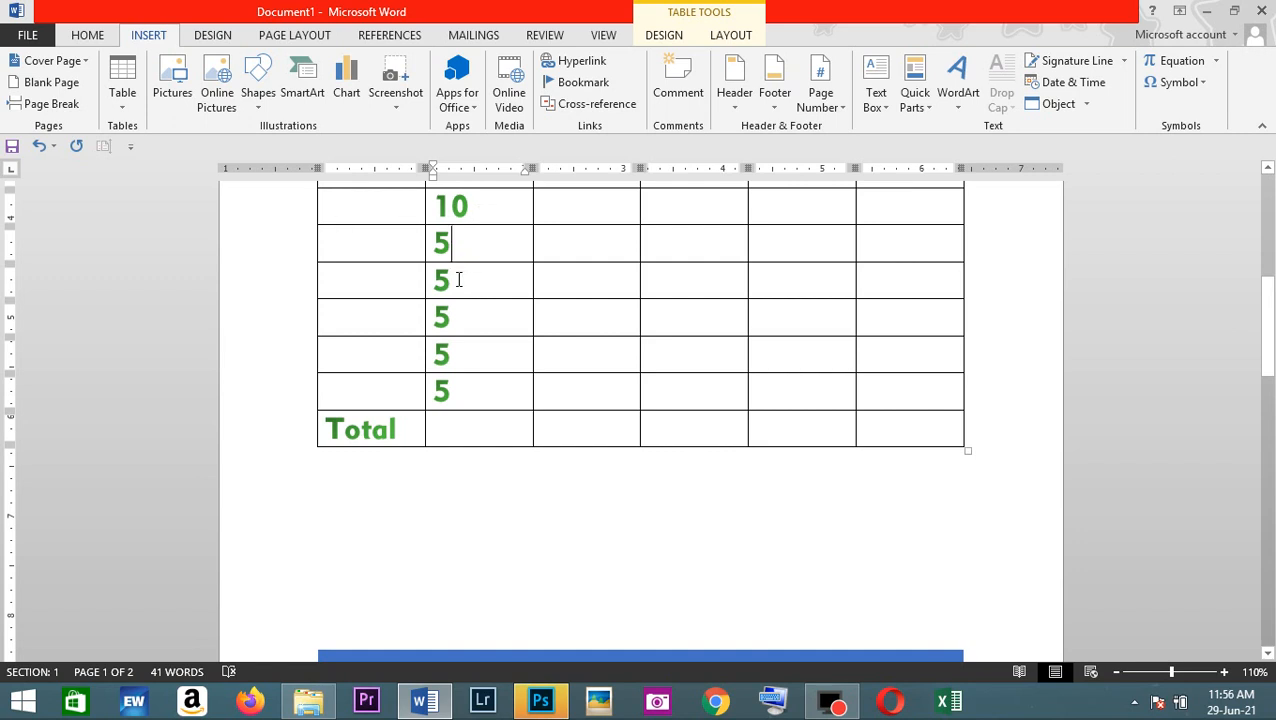
- Enter 35 as the total in the second column and place the cursor on a blank line below the table
{"action": "left_click", "coordinate": [440, 427]}
{"action": "type", "text": "35"}
{"action": "left_click", "coordinate": [490, 519]}
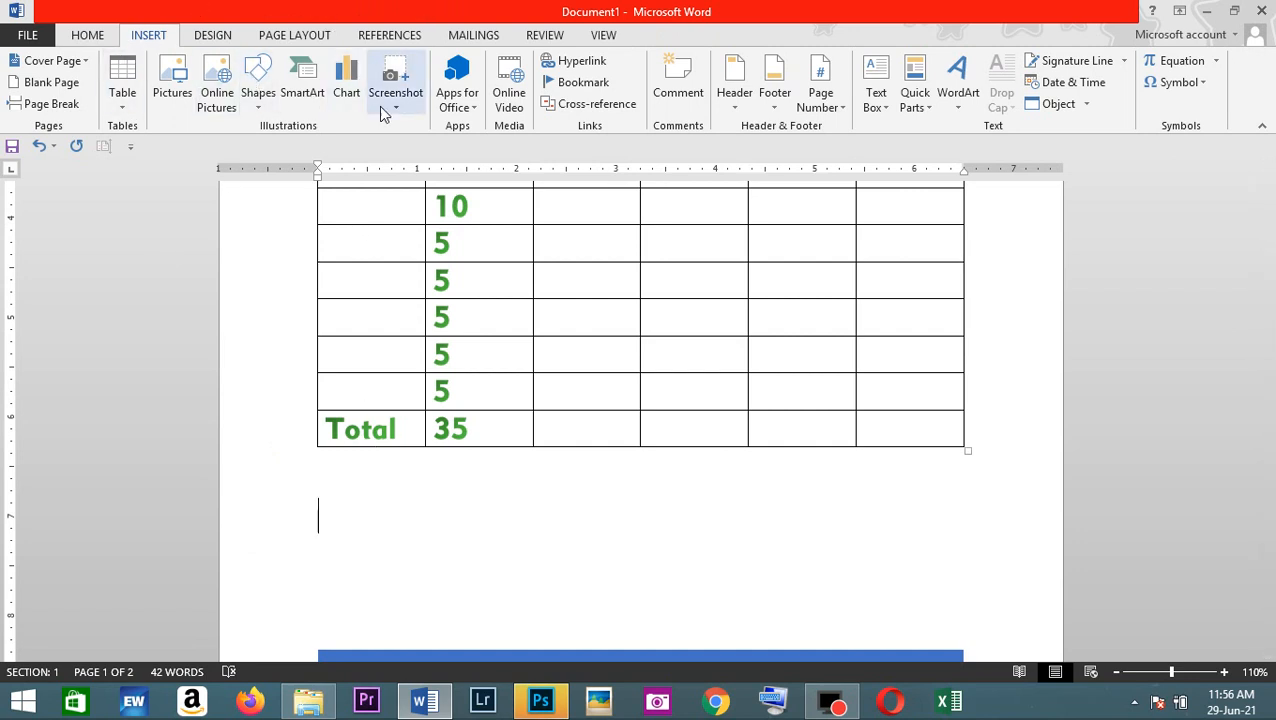
- Preview the pie and bar chart types, then insert a basic Line chart at the cursor below the number table
{"action": "left_click", "coordinate": [346, 82]}
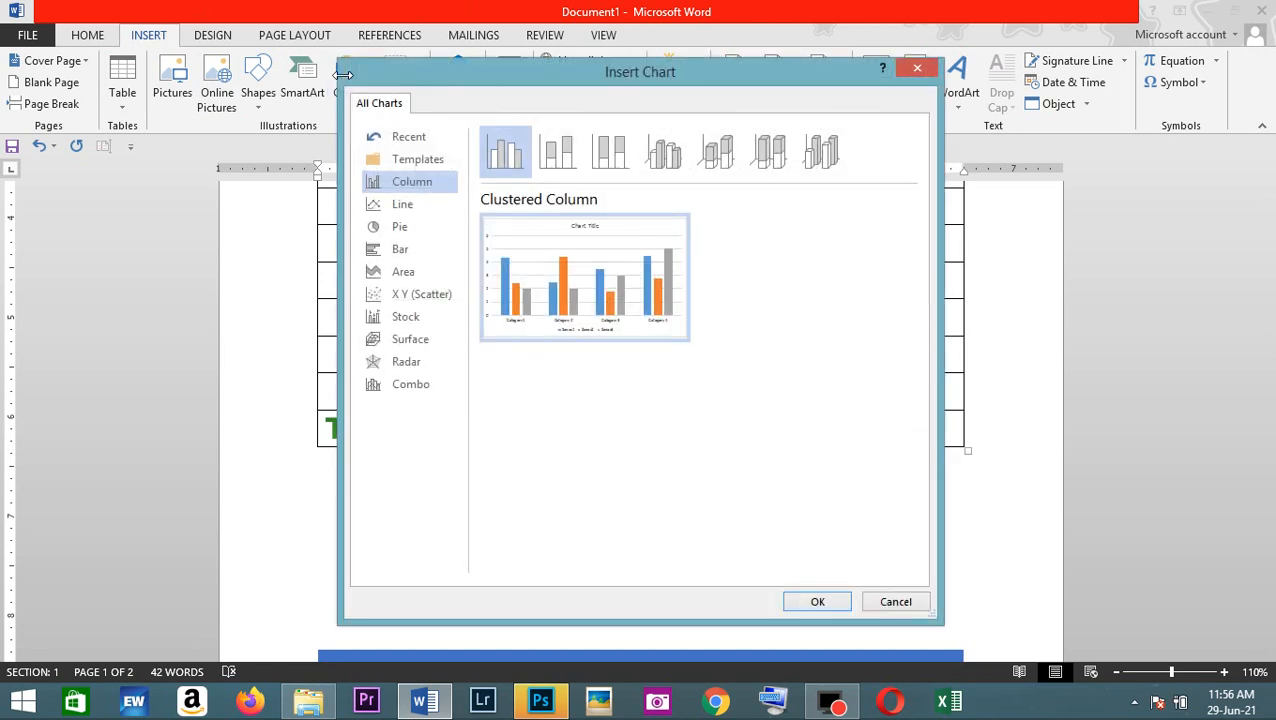
{"action": "left_click", "coordinate": [409, 209]}
{"action": "left_click", "coordinate": [408, 226]}
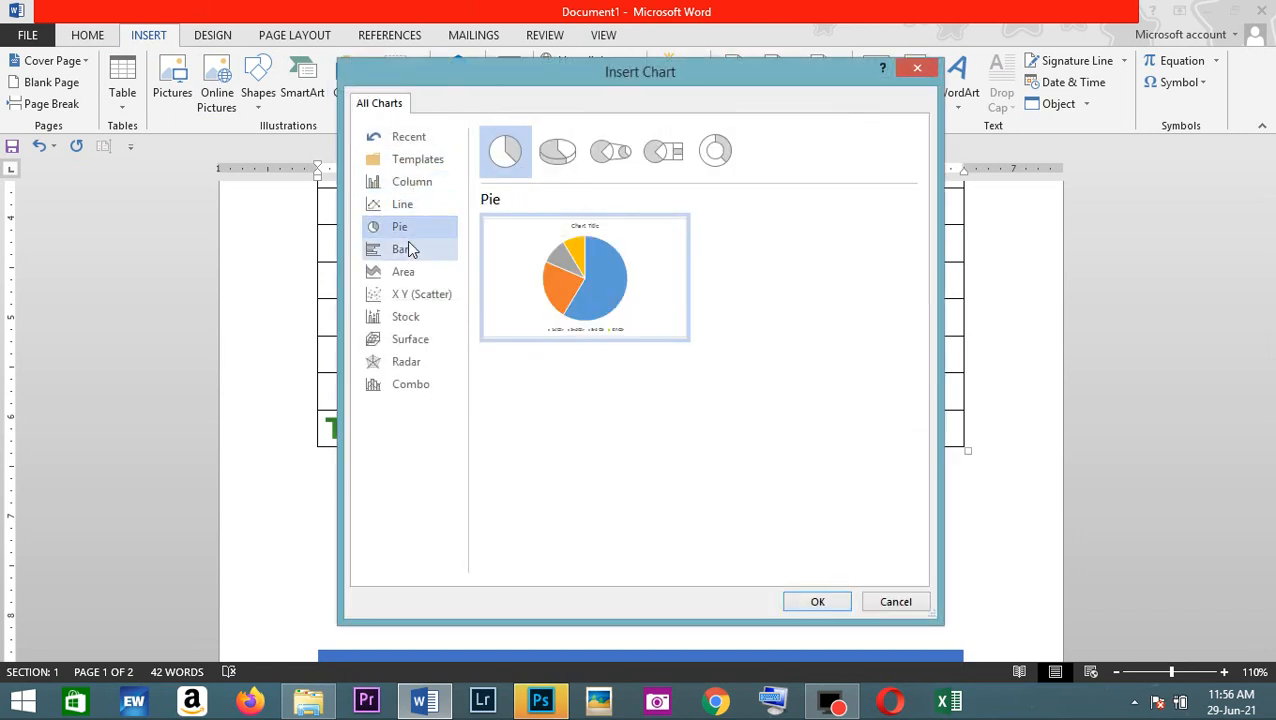
{"action": "left_click", "coordinate": [410, 249]}
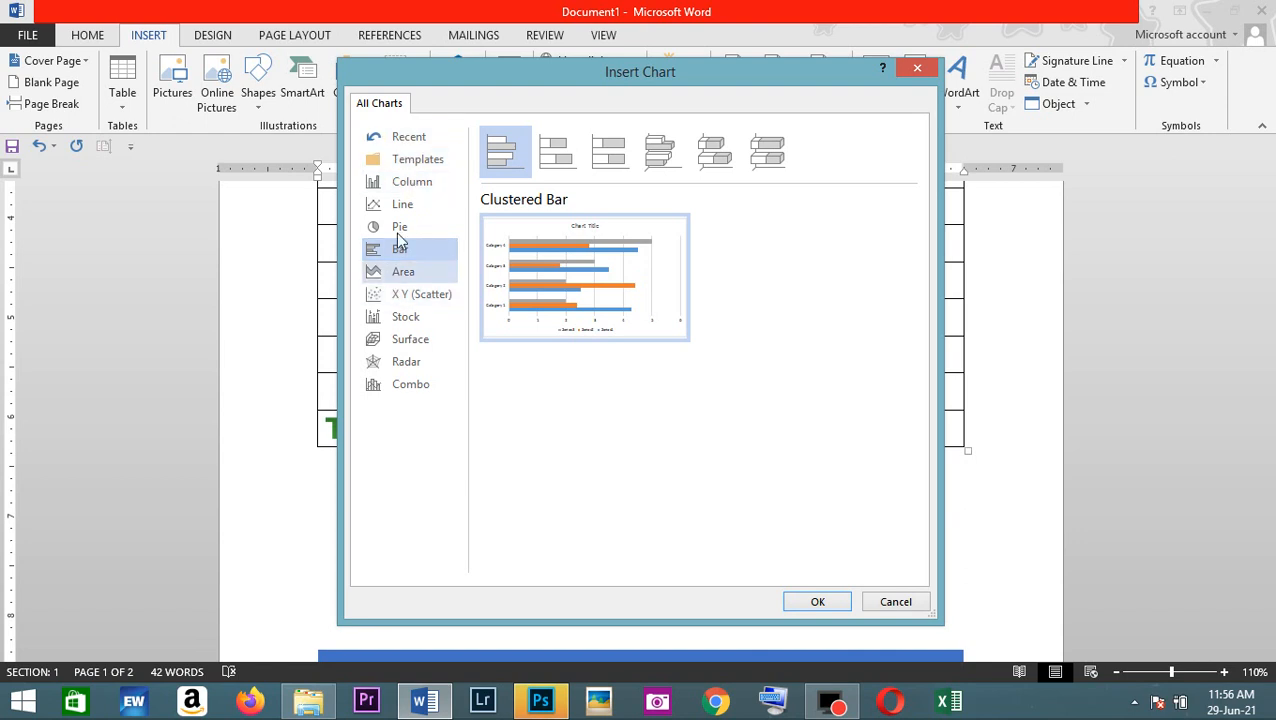
{"action": "left_click", "coordinate": [409, 199]}
{"action": "mouse_move", "coordinate": [566, 261]}
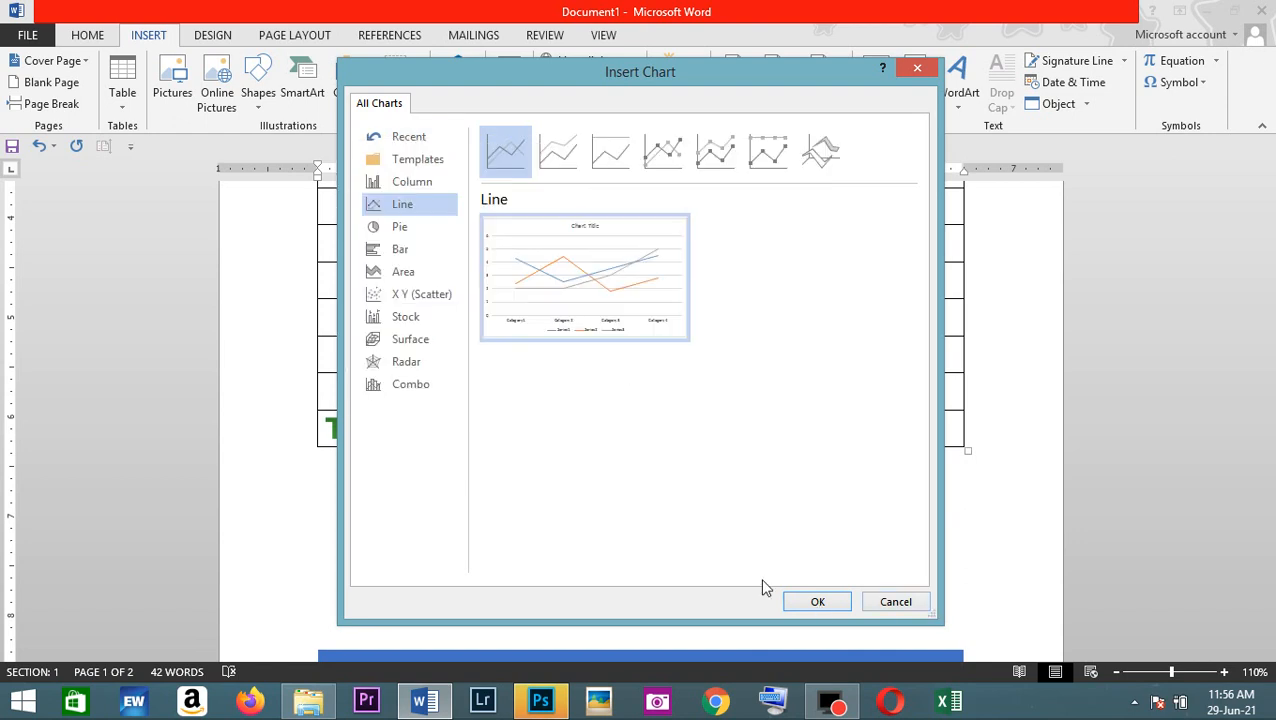
{"action": "left_click", "coordinate": [808, 601]}
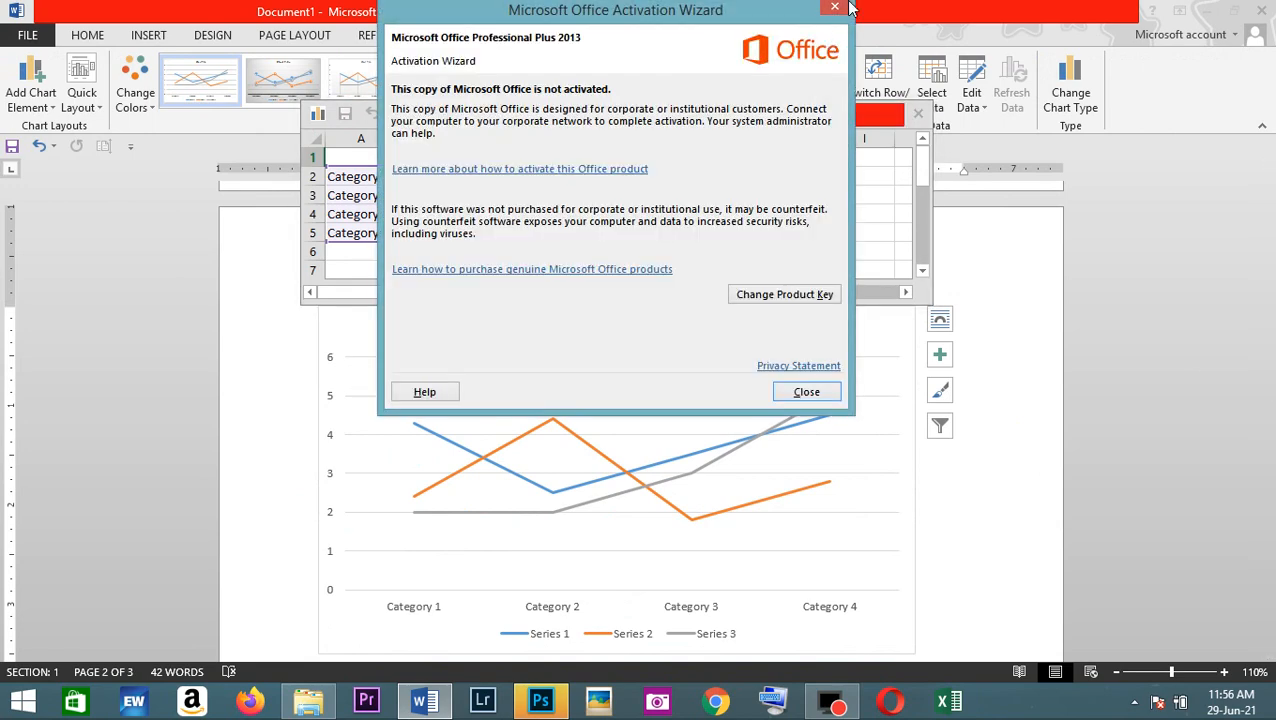
- Close the chart's data sheet and apply chart Style 6 to the line chart
{"action": "left_click", "coordinate": [808, 392]}
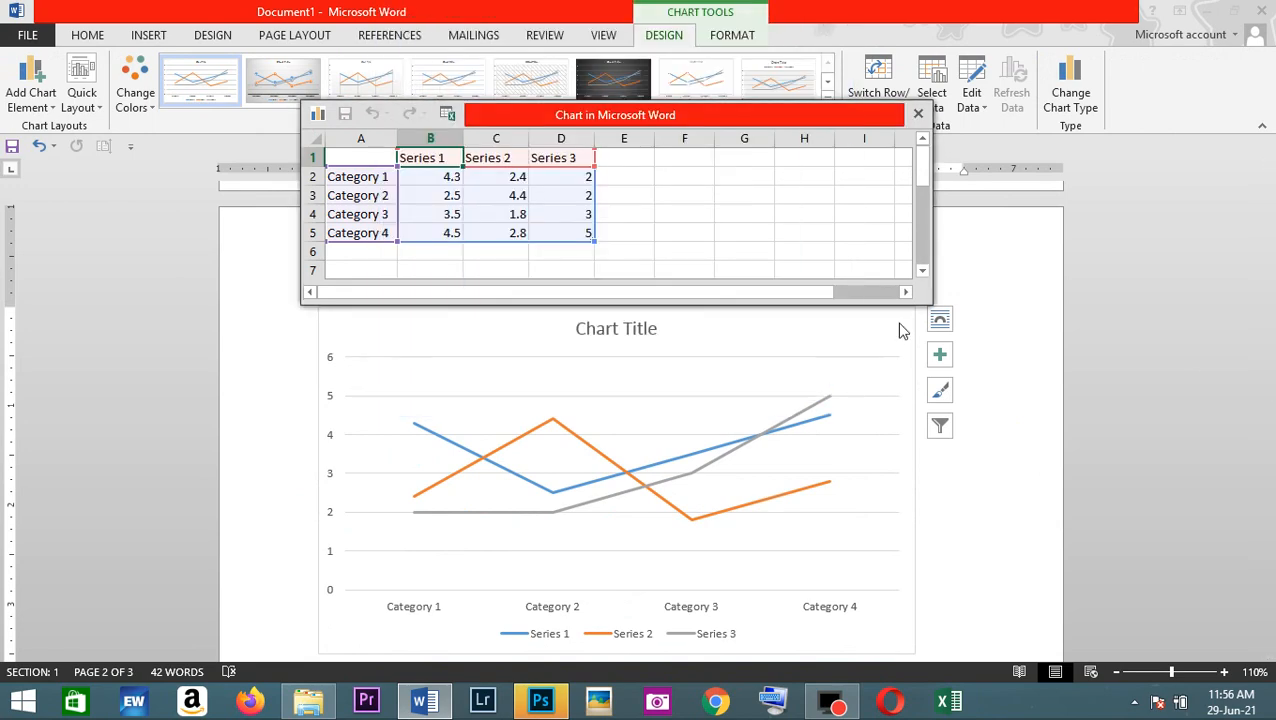
{"action": "left_click", "coordinate": [918, 113]}
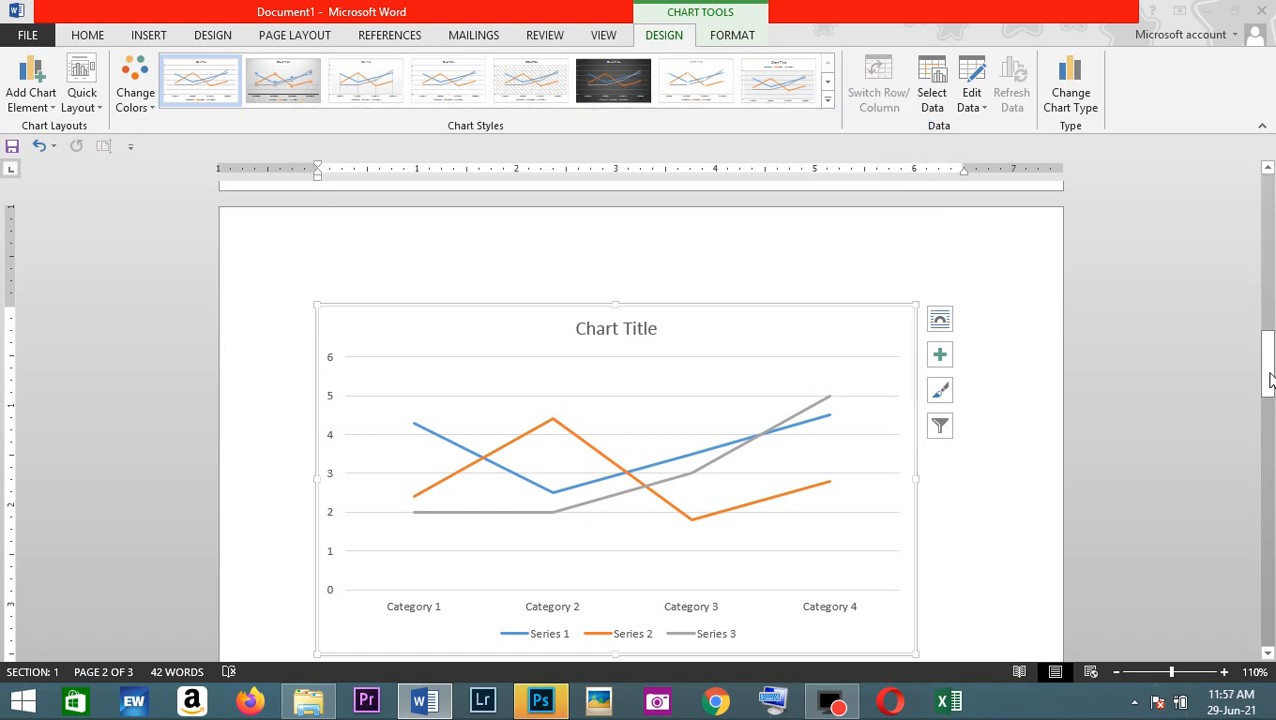
{"action": "mouse_move", "coordinate": [1270, 387]}
{"action": "left_mouse_down"}
{"action": "mouse_move", "coordinate": [1270, 295]}
{"action": "mouse_move", "coordinate": [1272, 432]}
{"action": "mouse_move", "coordinate": [1270, 385]}
{"action": "left_mouse_up"}
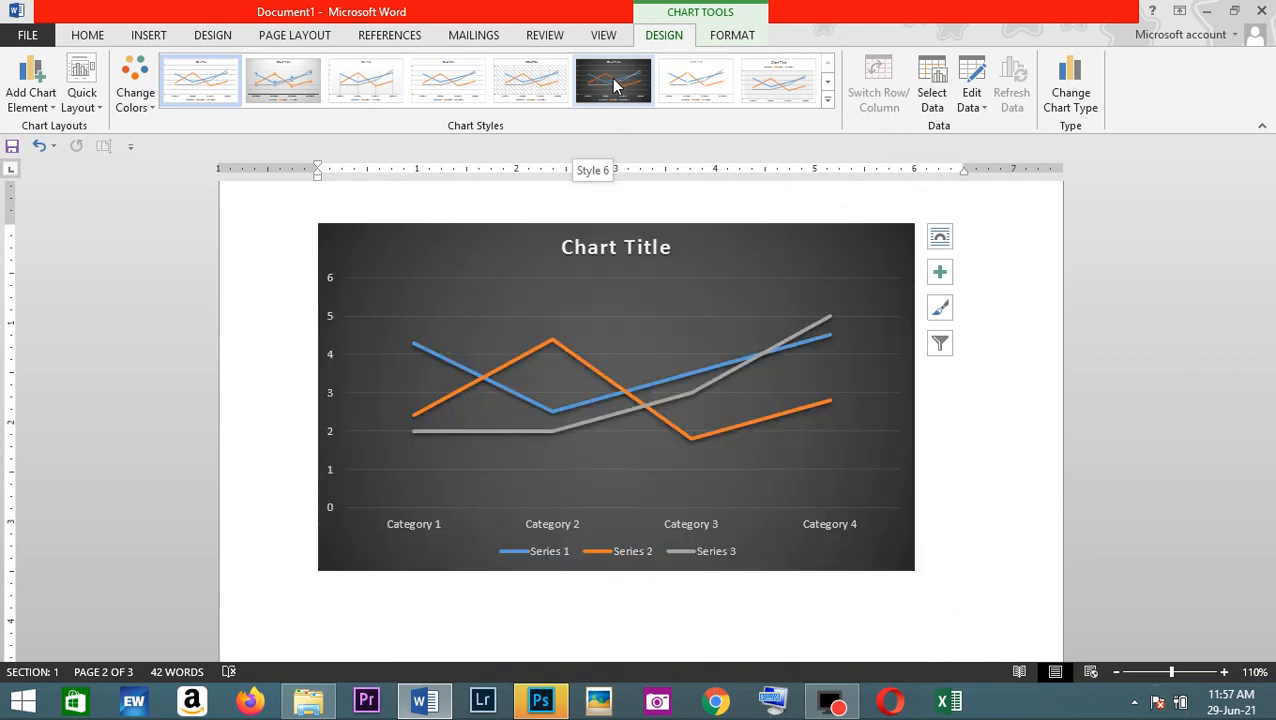
{"action": "left_click", "coordinate": [613, 80]}
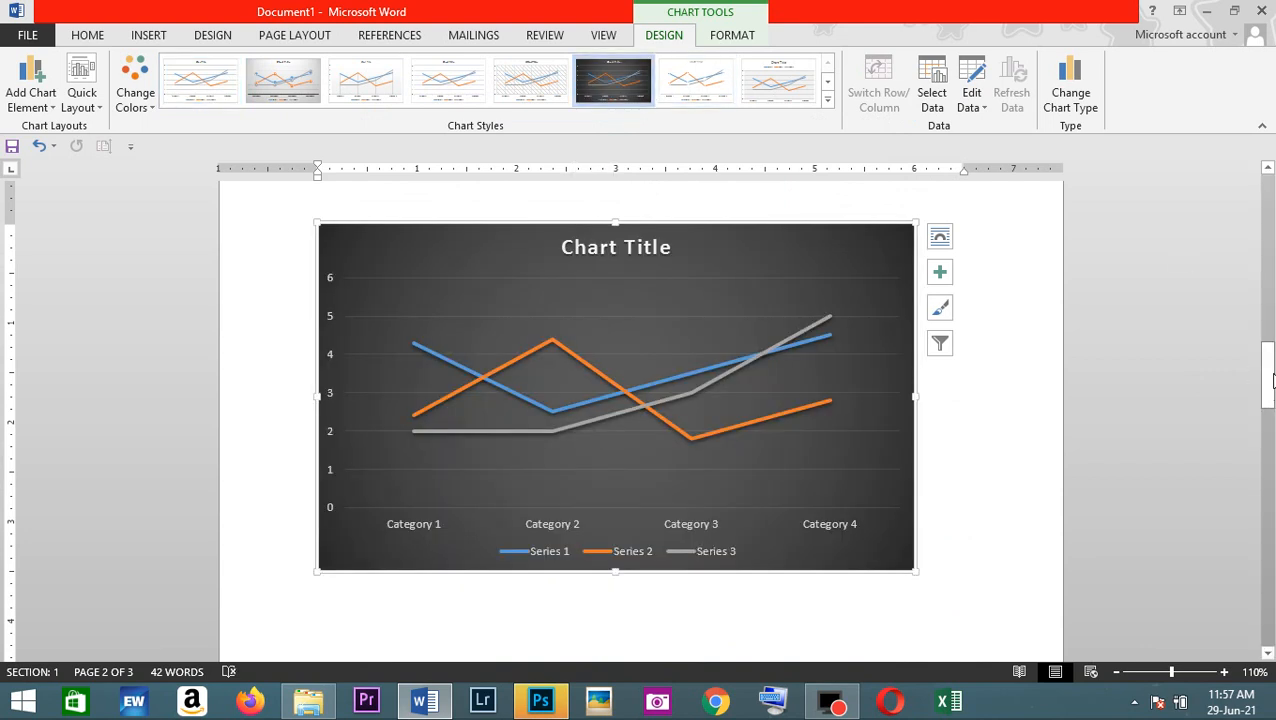
{"action": "left_click_drag", "start_coordinate": [1270, 375], "coordinate": [1273, 518]}
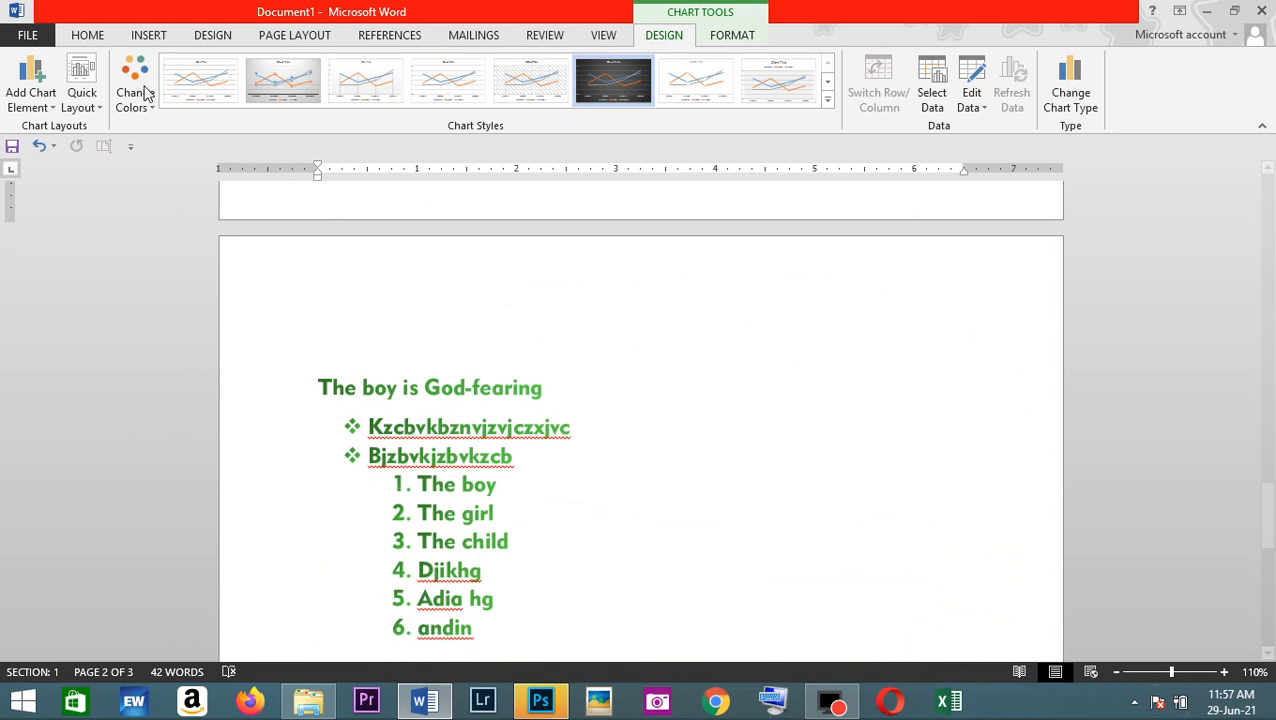
{"action": "left_click", "coordinate": [88, 36]}
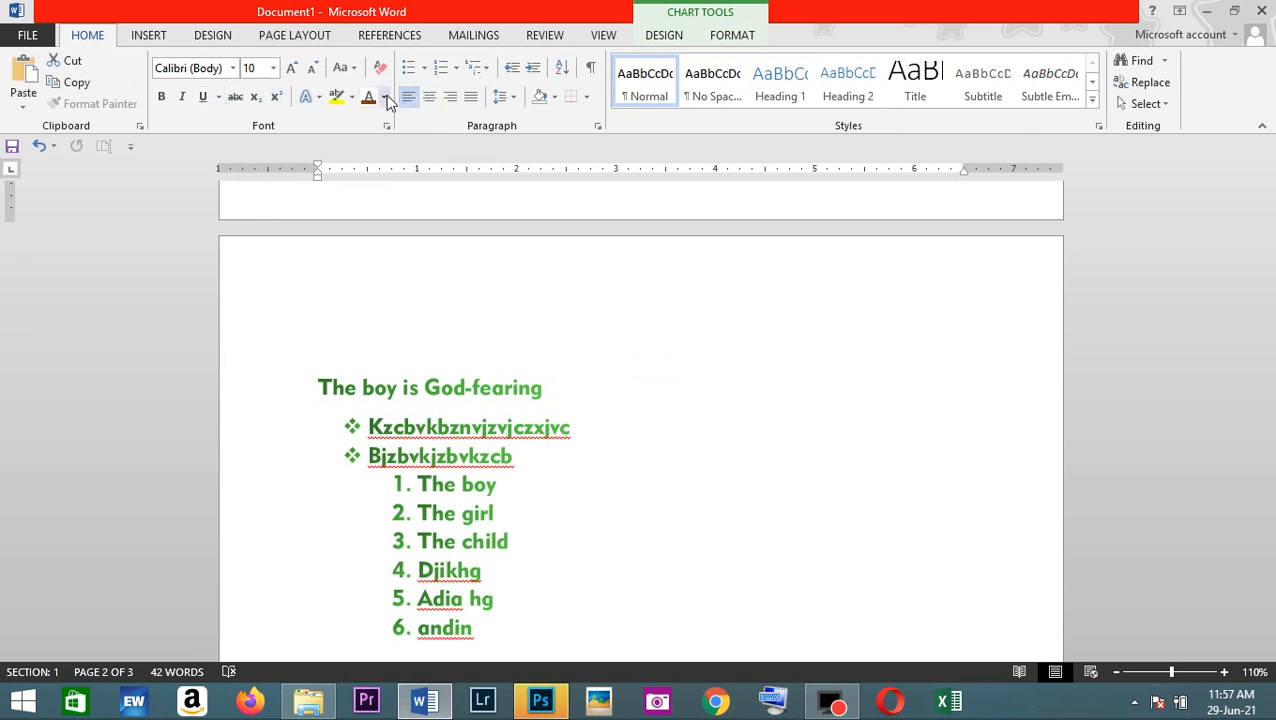
{"action": "left_click", "coordinate": [162, 38]}
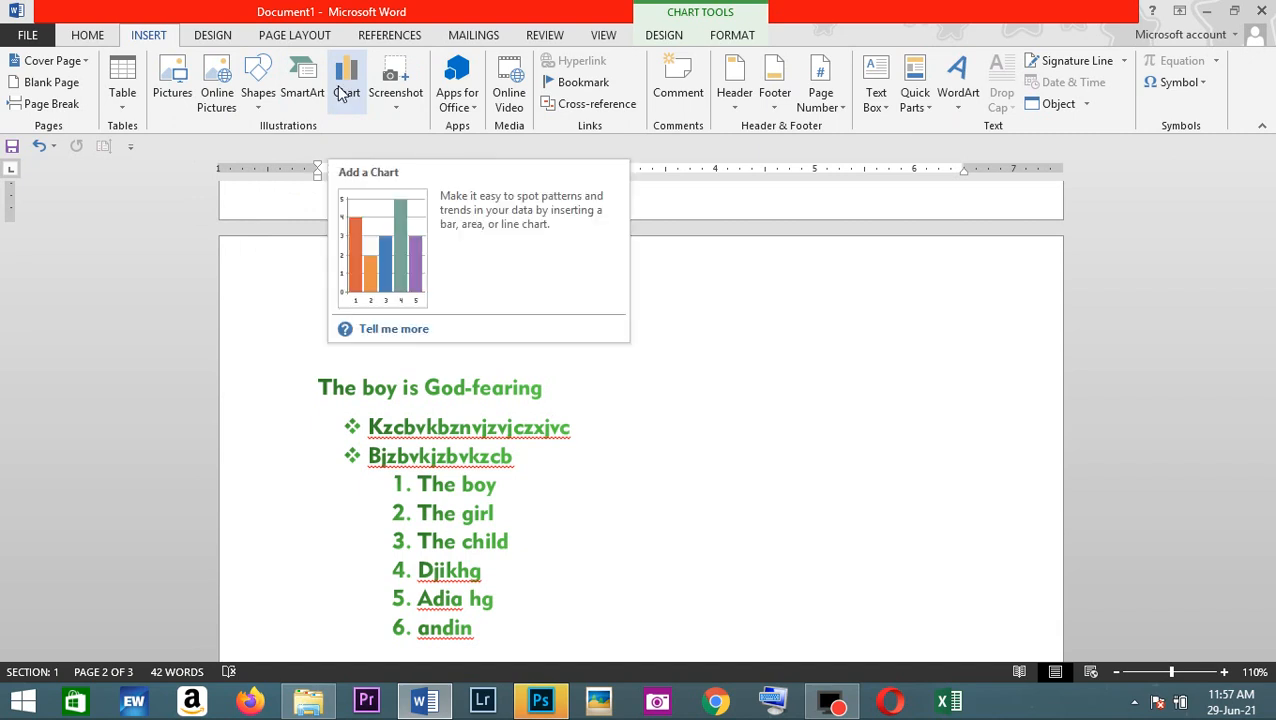
{"action": "left_click", "coordinate": [87, 36]}
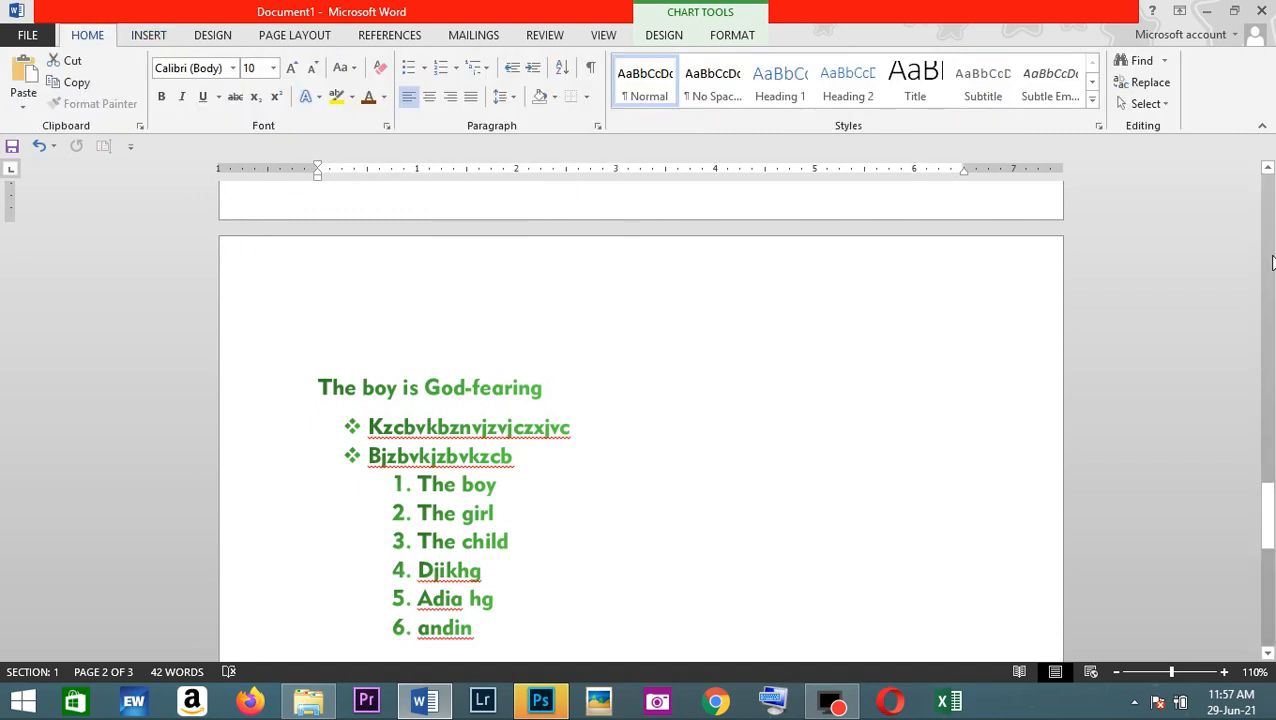
{"action": "left_click_drag", "start_coordinate": [1274, 513], "coordinate": [1274, 200]}
{"action": "left_click_drag", "start_coordinate": [1272, 200], "coordinate": [1272, 200]}
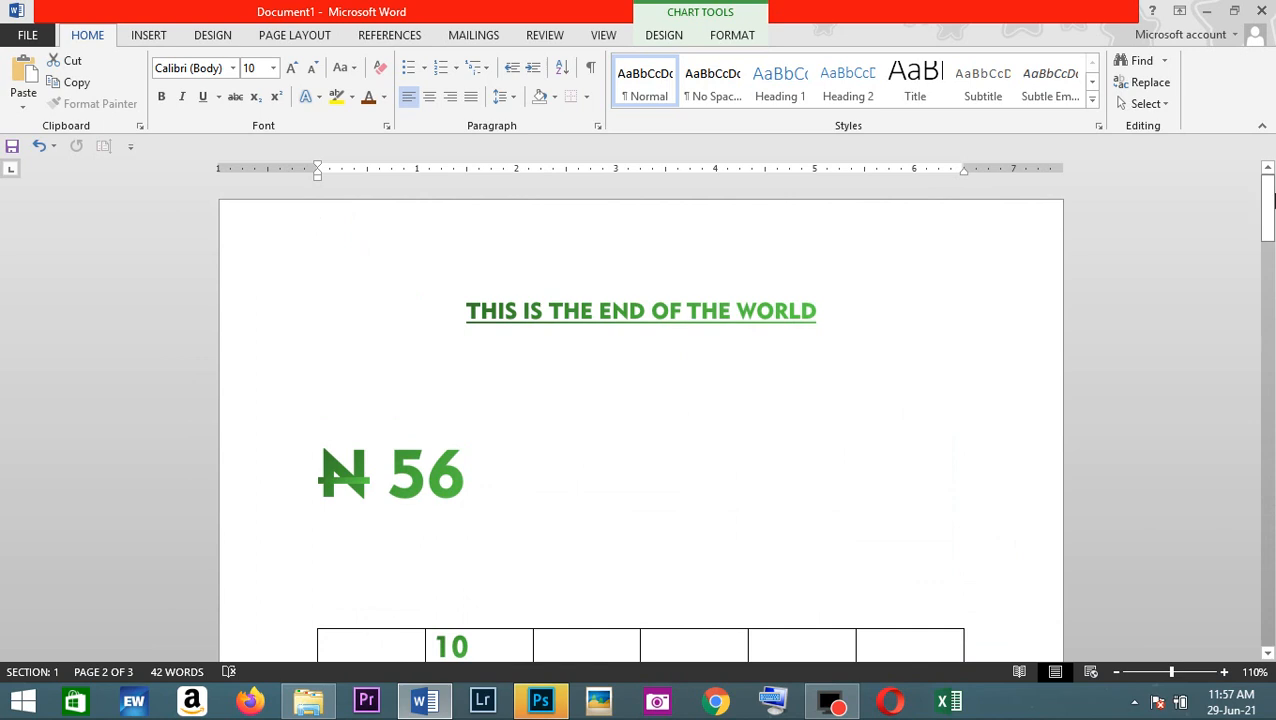